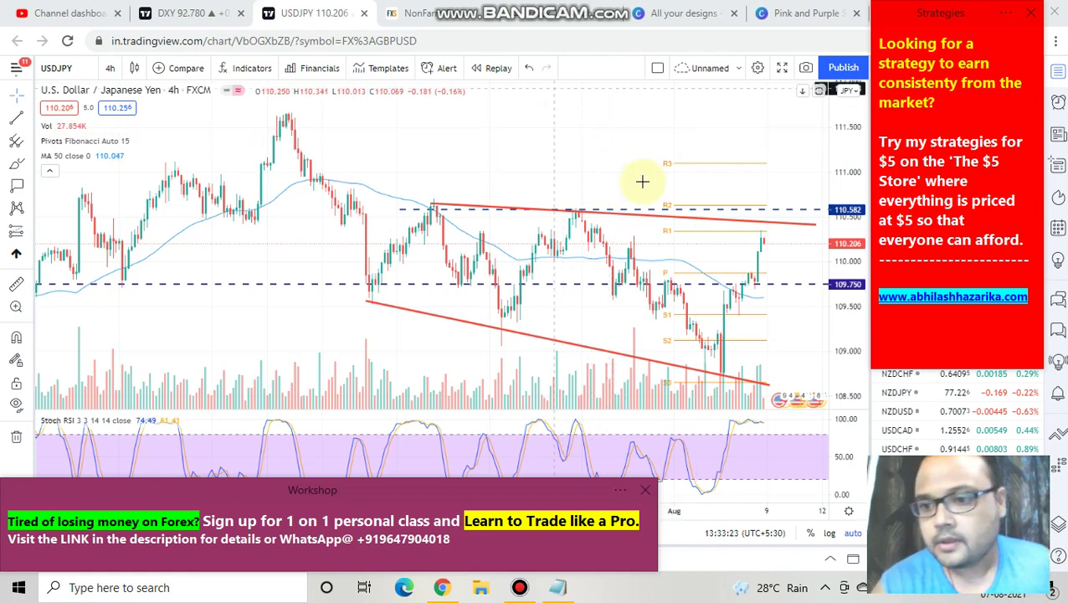
Write a circled 109.75 over the USDJPY chart and trace the recent end of the dashed 109.750 line in black.
click(484, 287)
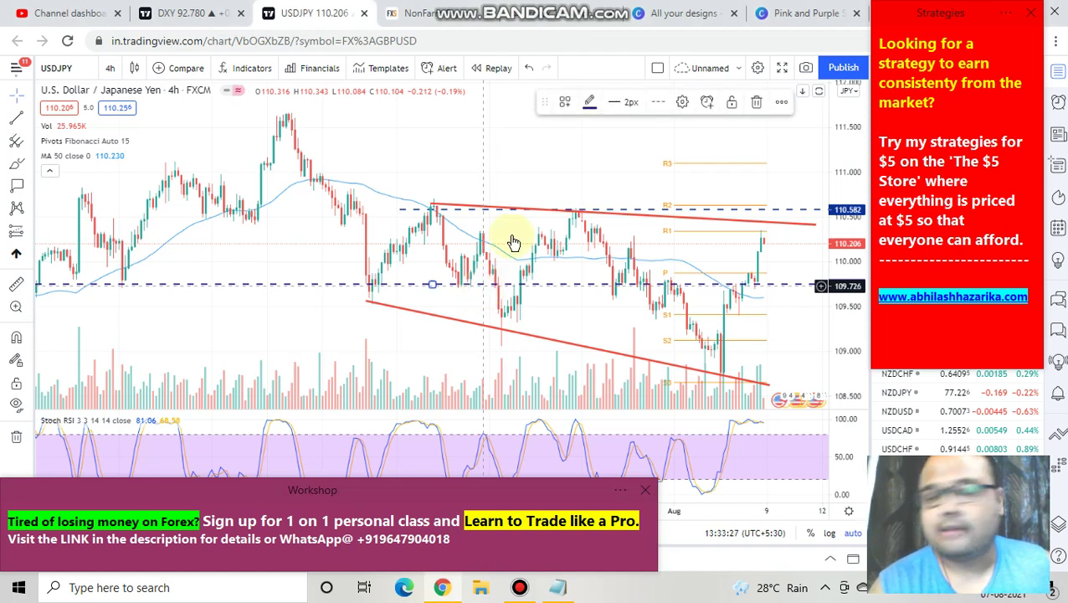
mouse_move(544, 12)
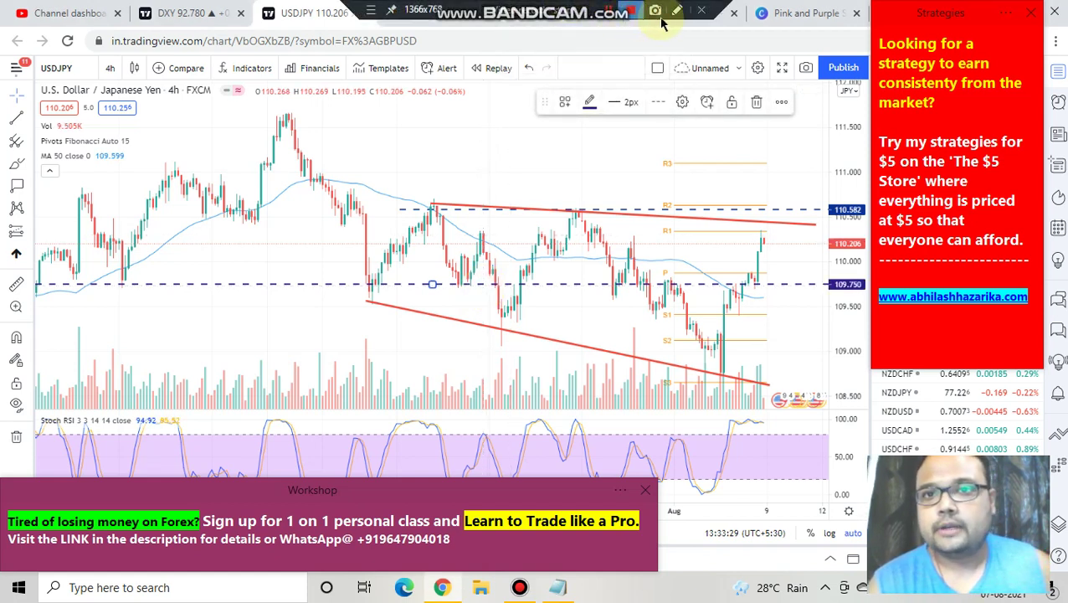
click(677, 11)
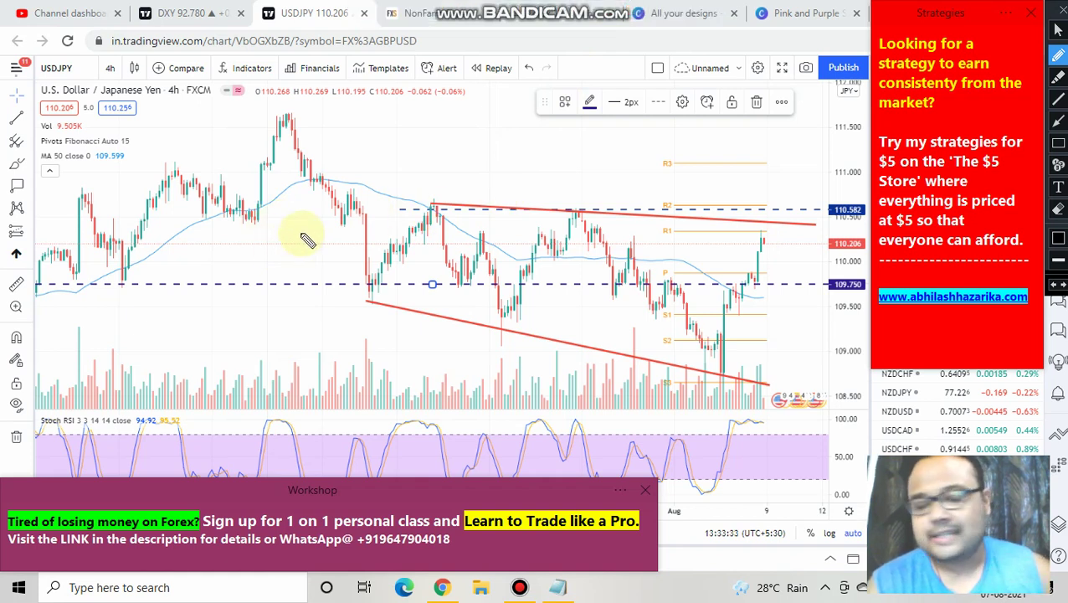
mouse_move(286, 250)
mouse_down()
mouse_move(283, 196)
mouse_move(323, 215)
mouse_move(352, 186)
mouse_move(370, 203)
mouse_up()
click(375, 204)
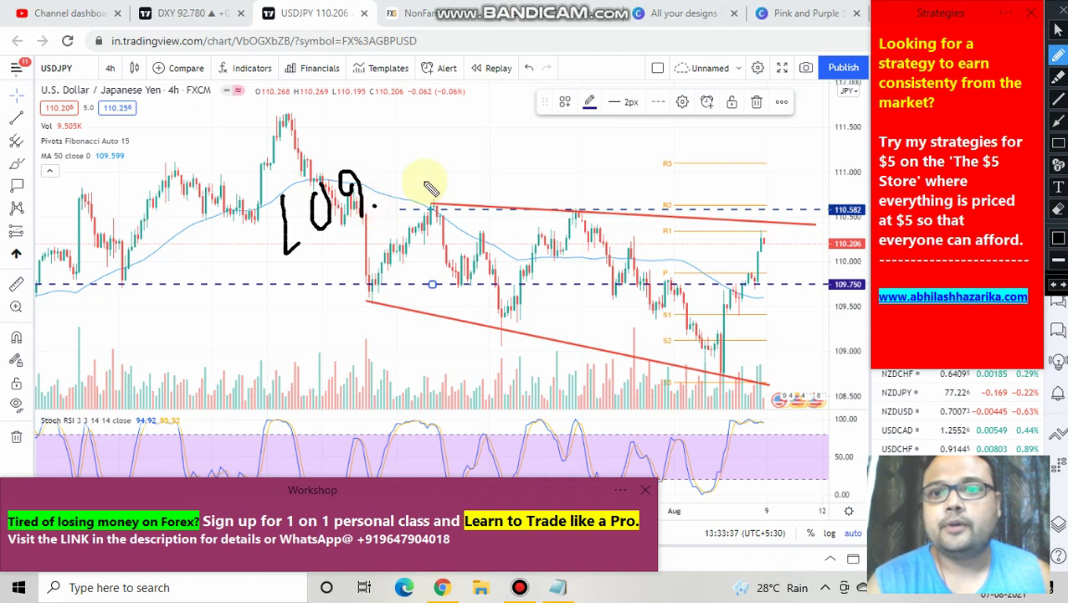
mouse_move(392, 152)
mouse_down()
mouse_move(413, 189)
mouse_move(447, 139)
mouse_move(443, 169)
mouse_up()
mouse_move(414, 203)
mouse_down()
mouse_move(477, 132)
mouse_move(203, 215)
mouse_move(350, 255)
mouse_move(402, 211)
mouse_up()
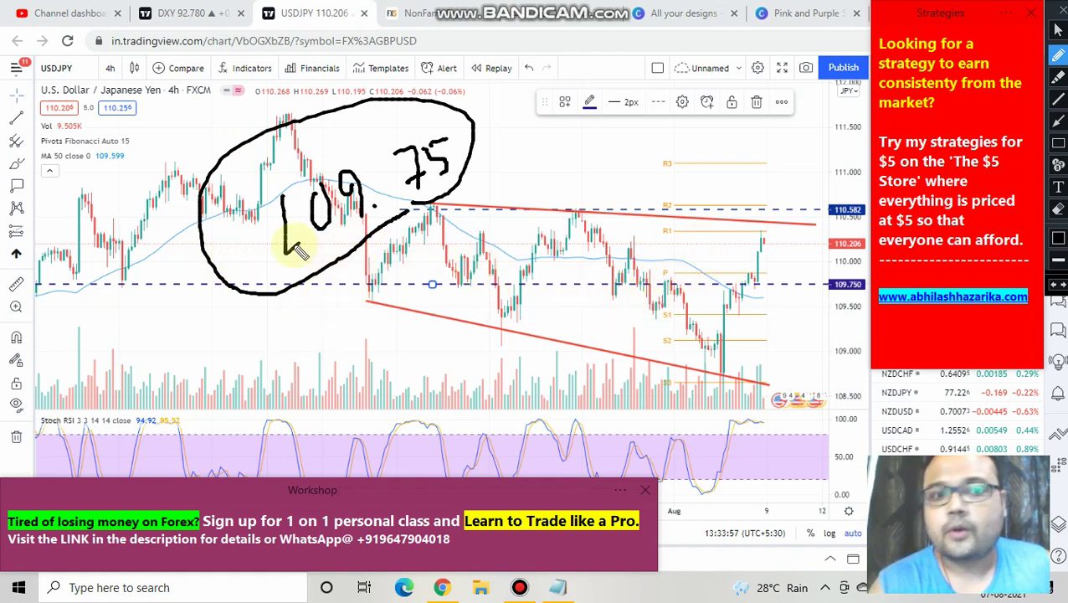
mouse_move(753, 287)
mouse_down()
mouse_move(735, 286)
mouse_move(833, 289)
mouse_up()
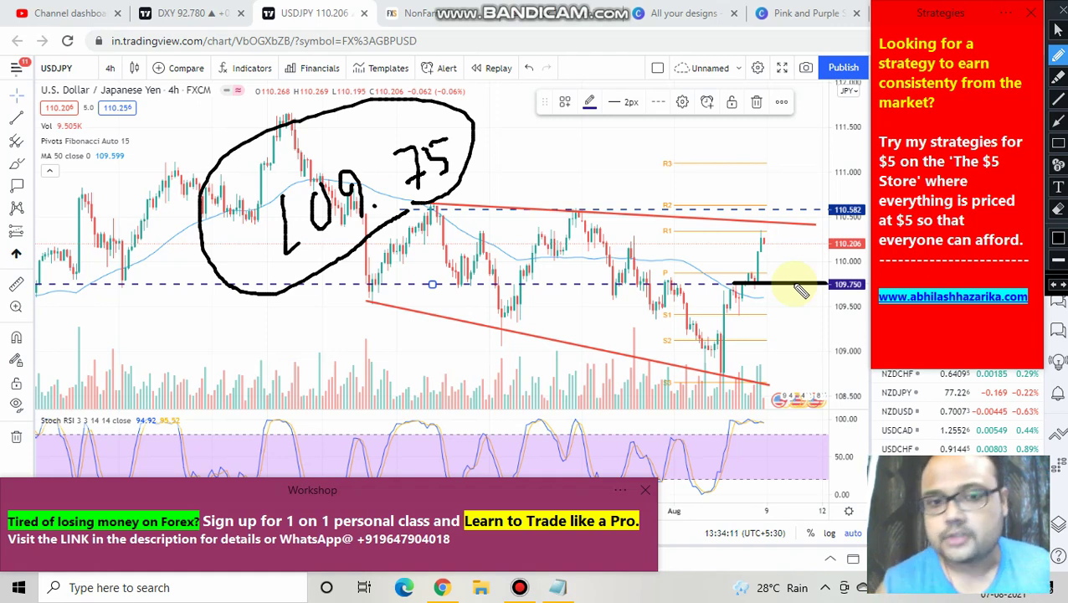
Sketch a ranging market below the circled price as two horizontal lines with a zigzag between them.
drag(186, 318, 429, 331)
drag(186, 399, 437, 401)
drag(199, 381, 233, 331)
mouse_move(250, 387)
mouse_down()
mouse_move(317, 362)
mouse_move(346, 317)
mouse_move(400, 353)
mouse_move(411, 322)
mouse_up()
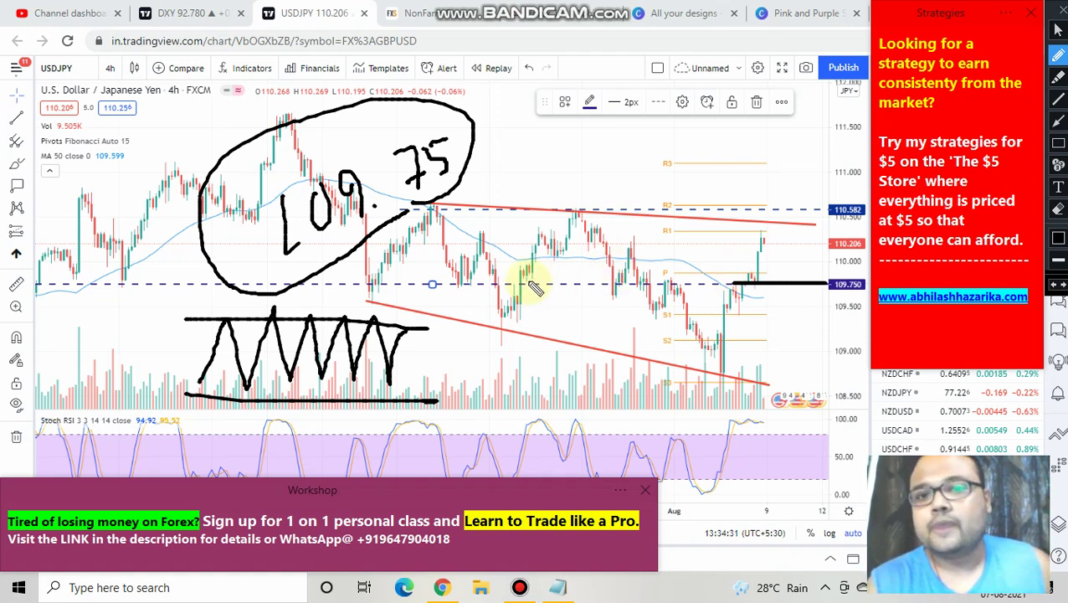
Mark the candles crossing the 109.750 level, trace the level just before August and add an arrow beneath it.
mouse_move(520, 271)
mouse_down()
mouse_move(538, 279)
mouse_move(536, 256)
mouse_move(546, 277)
mouse_up()
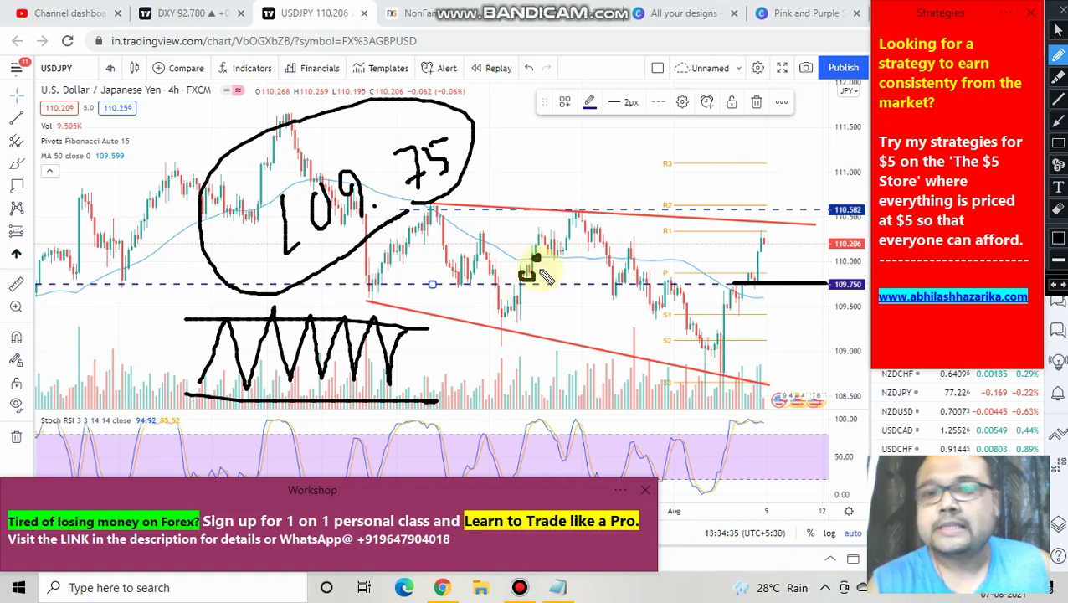
drag(591, 285, 670, 289)
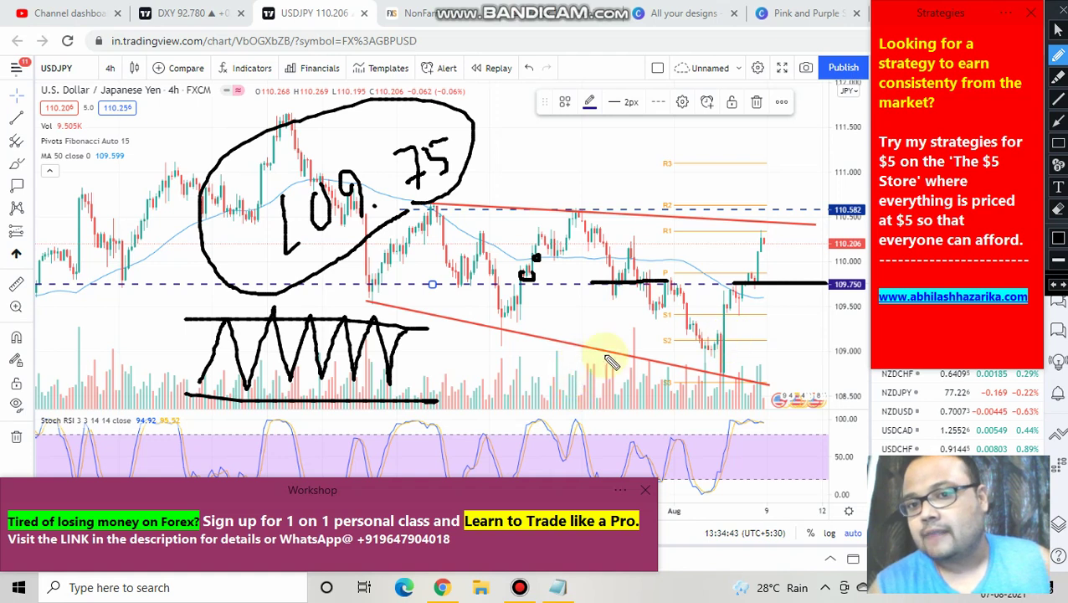
mouse_move(582, 311)
mouse_down()
mouse_move(645, 310)
mouse_move(615, 328)
mouse_move(646, 310)
mouse_up()
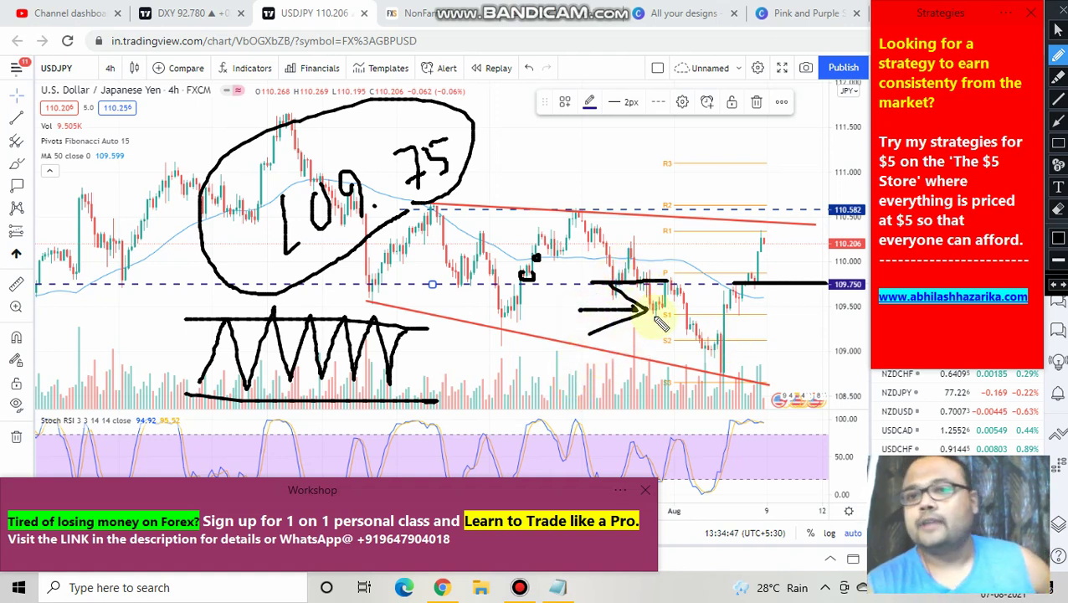
Draw arrows at the circled 109.75 and a line down to the range sketch, and clear all pen annotations.
drag(162, 258, 233, 253)
drag(180, 278, 228, 263)
drag(172, 216, 233, 248)
drag(233, 267, 191, 327)
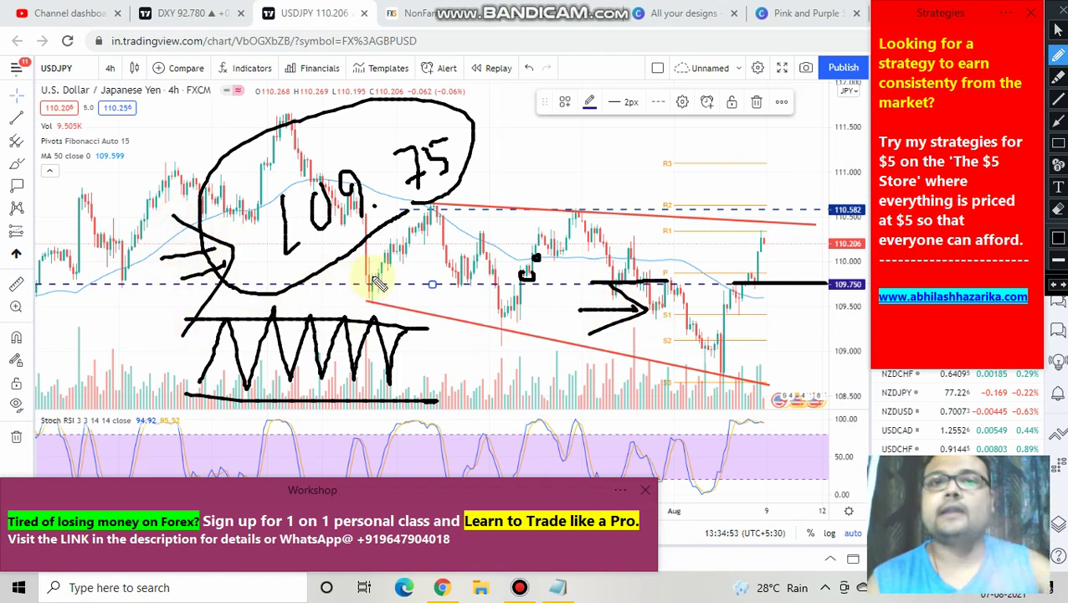
click(1057, 30)
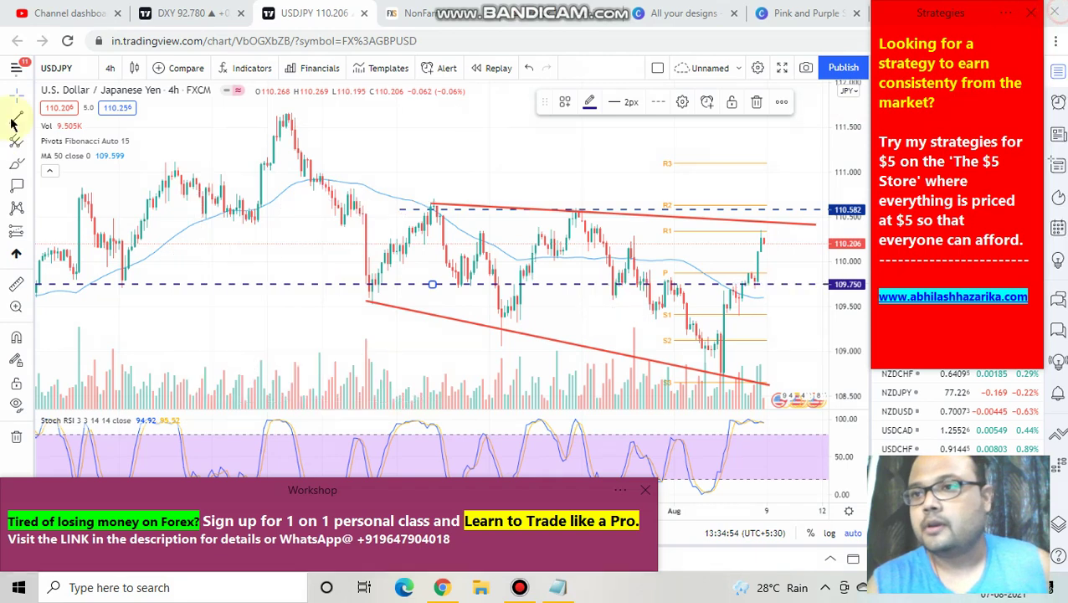
Switch the USDJPY chart to the weekly timeframe and examine the longer-term price action.
click(108, 67)
click(119, 396)
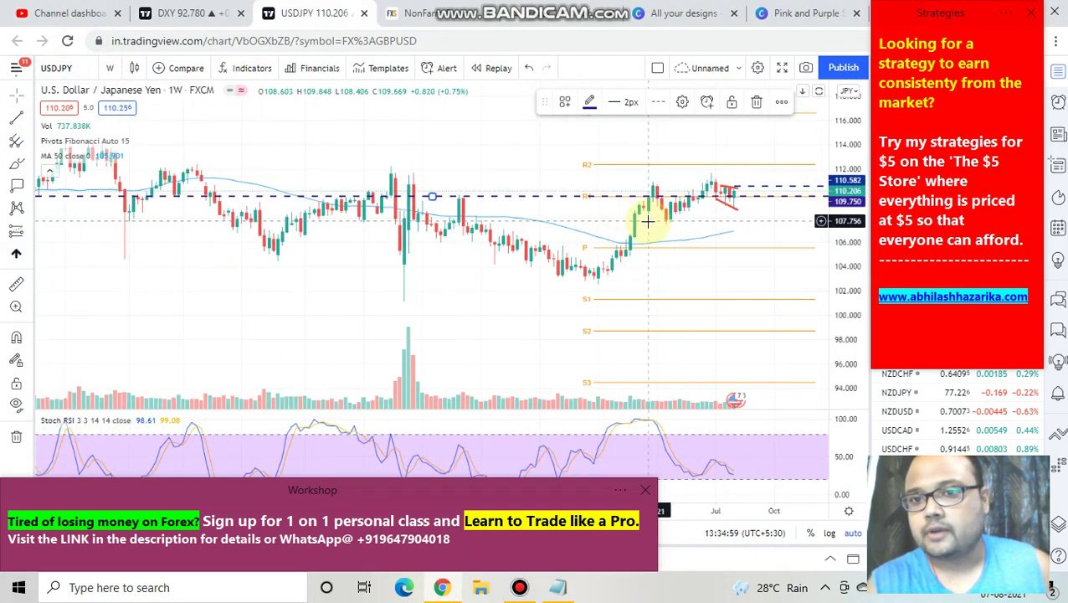
scroll(595, 193, up, 2)
right_click(537, 163)
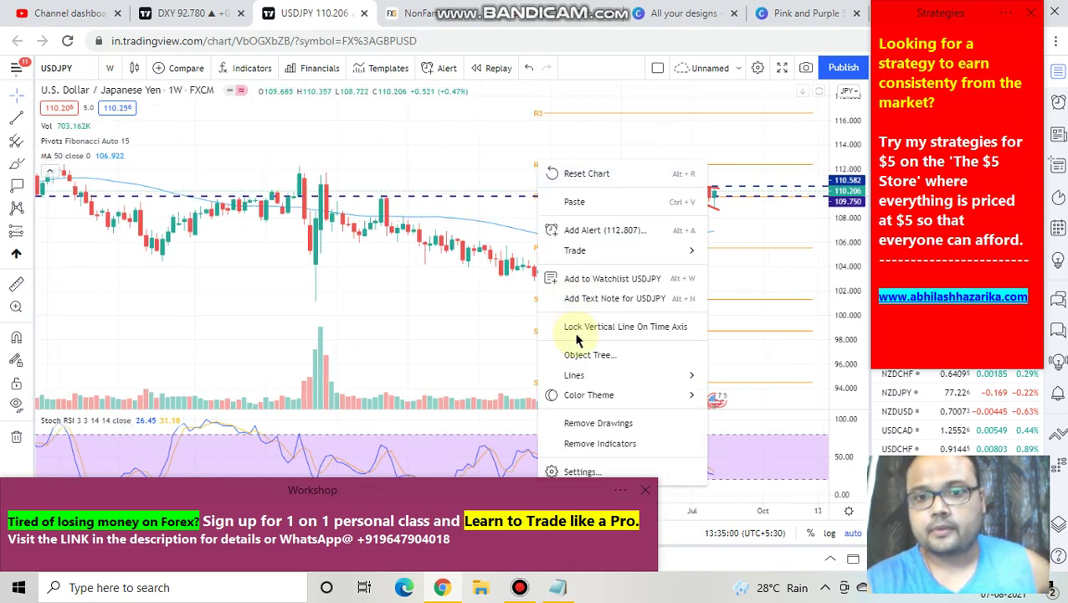
click(590, 426)
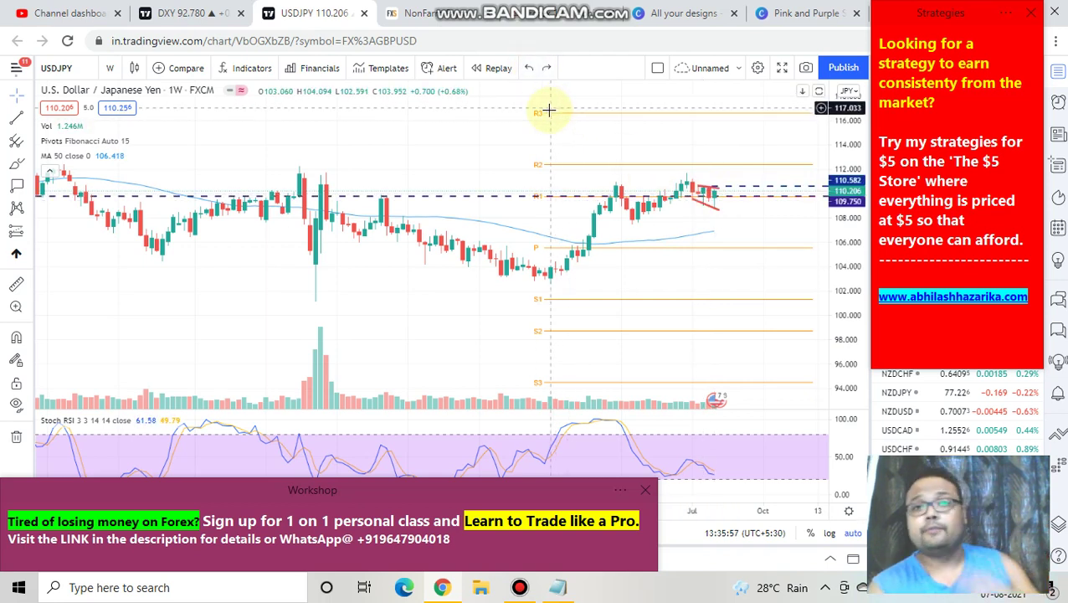
Return the USDJPY chart to the 4-hour timeframe with slightly more price history in view.
click(110, 68)
click(122, 339)
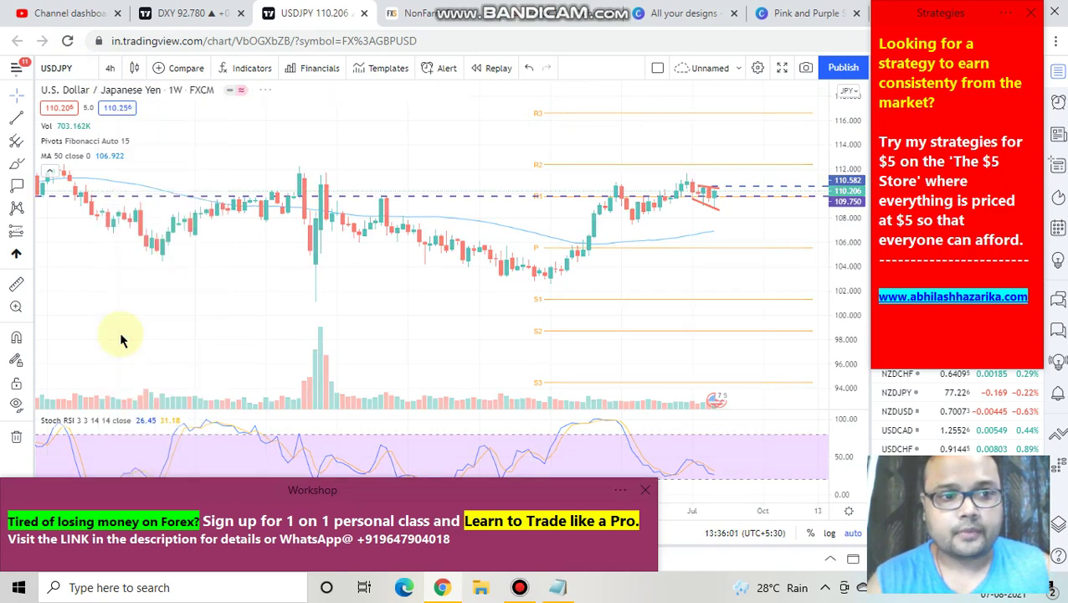
scroll(529, 200, down, 5)
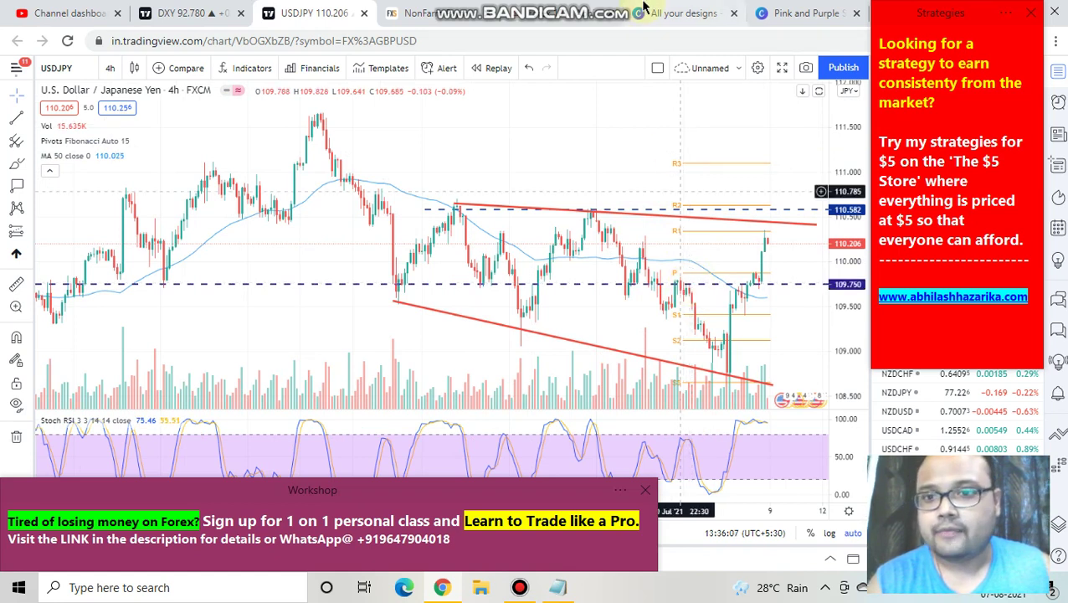
Trace the descending lower trendline with the pen and circle the three lows that touch it.
click(678, 10)
drag(394, 299, 730, 377)
mouse_move(406, 282)
mouse_down()
mouse_move(386, 290)
mouse_move(407, 278)
mouse_up()
mouse_move(527, 304)
mouse_down()
mouse_move(507, 337)
mouse_move(521, 328)
mouse_up()
mouse_move(743, 368)
mouse_down()
mouse_move(716, 386)
mouse_move(740, 374)
mouse_up()
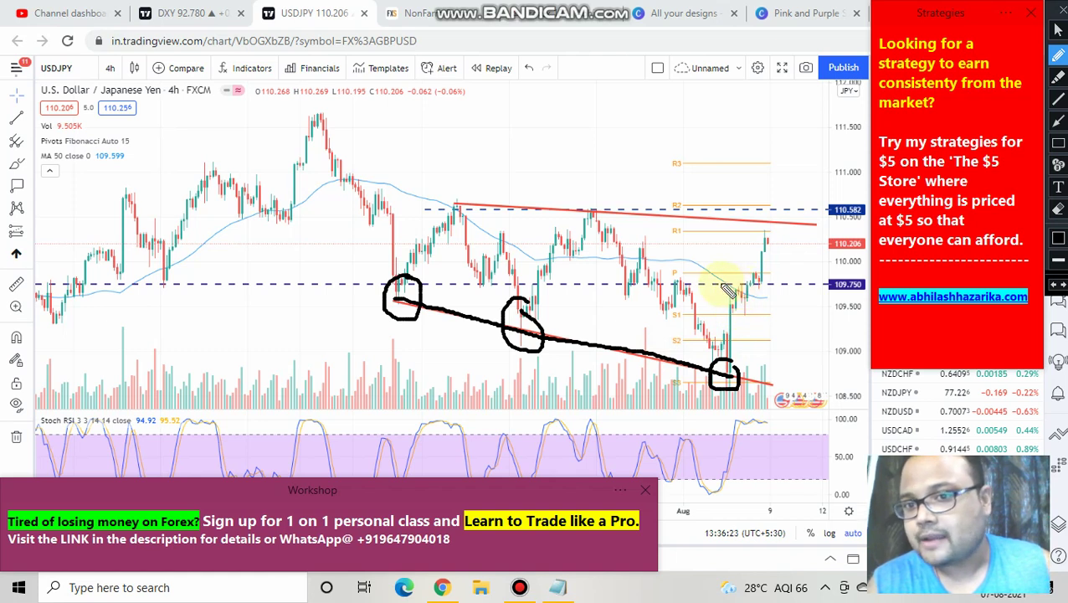
Mark the 109.75 level as support S1 and the lower trendline as S2, and clear the annotations.
mouse_move(710, 284)
mouse_down()
mouse_move(787, 282)
mouse_move(696, 283)
mouse_move(803, 283)
mouse_move(754, 295)
mouse_move(829, 294)
mouse_move(838, 305)
mouse_up()
drag(736, 373, 751, 377)
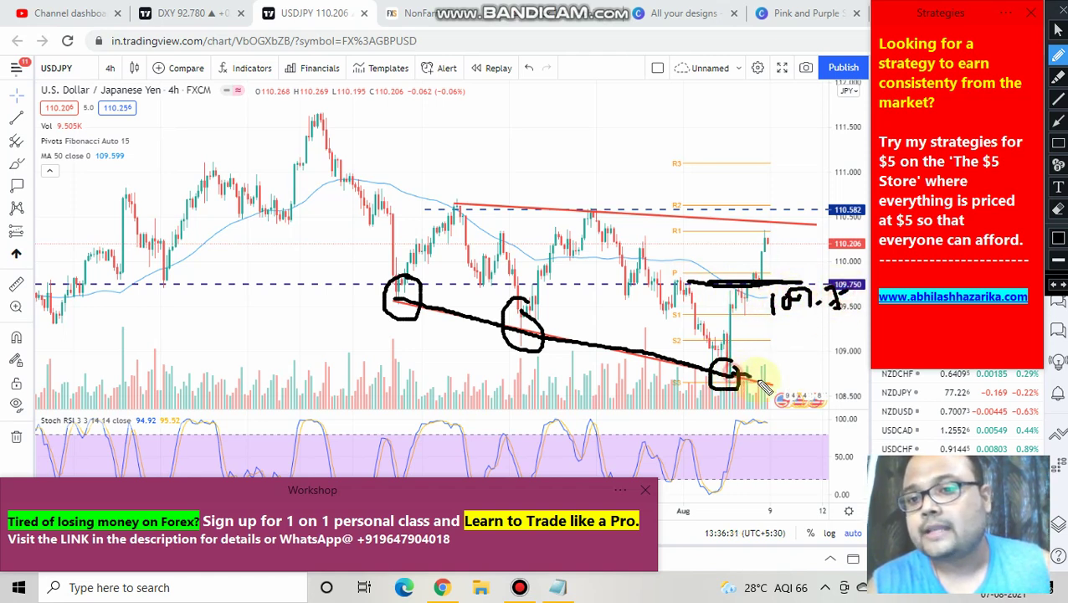
mouse_move(728, 310)
mouse_down()
mouse_move(730, 299)
mouse_move(759, 339)
mouse_up()
mouse_move(800, 379)
mouse_down()
mouse_move(779, 408)
mouse_move(837, 423)
mouse_up()
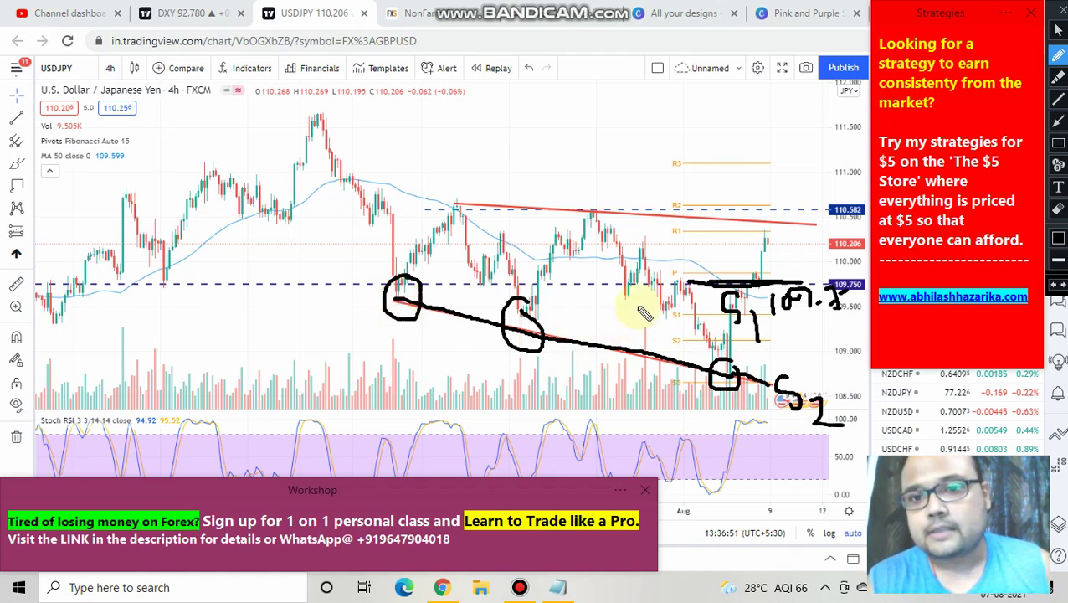
drag(584, 286, 777, 299)
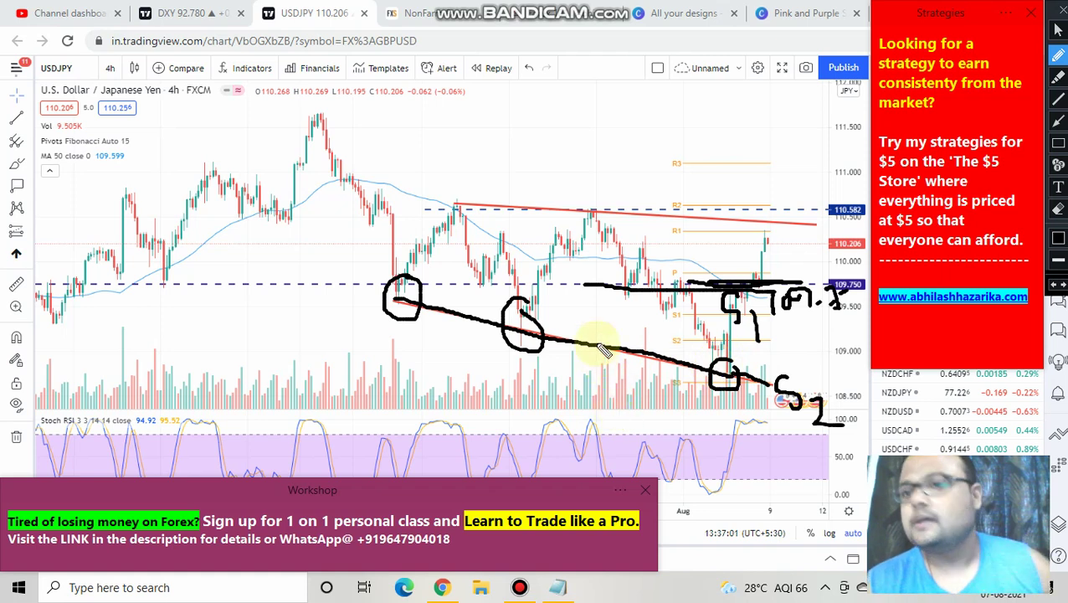
click(1059, 26)
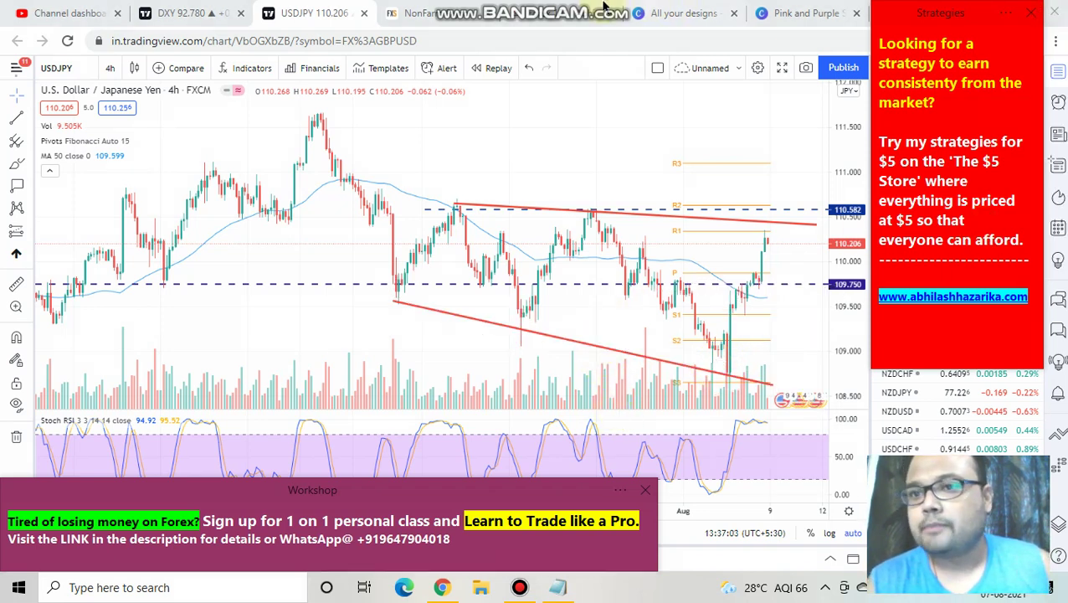
click(677, 10)
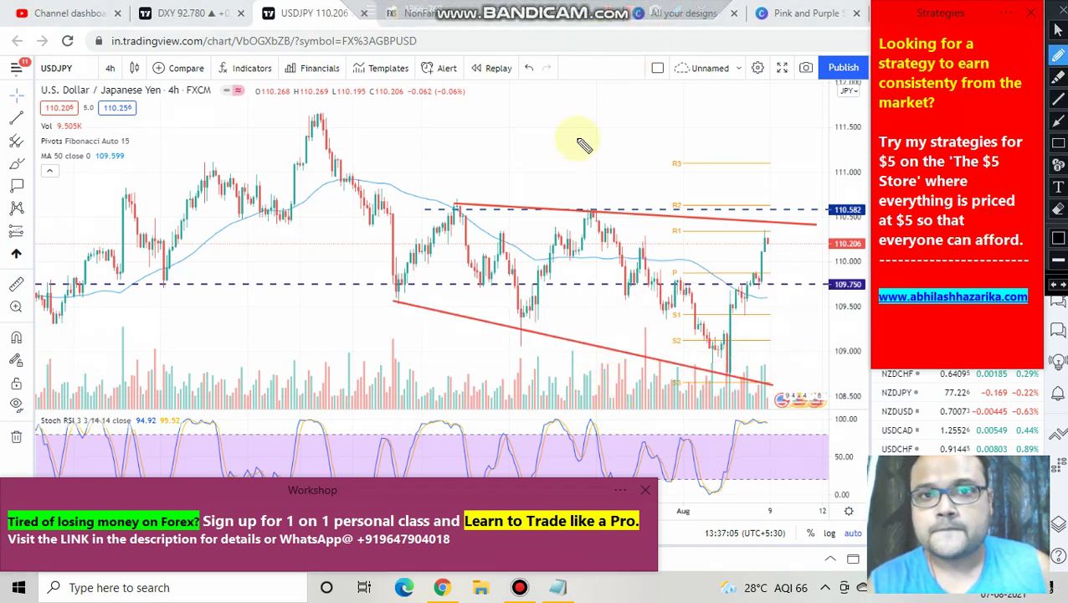
drag(437, 205, 833, 218)
mouse_move(635, 208)
mouse_down()
mouse_move(710, 214)
mouse_move(766, 202)
mouse_up()
click(1062, 14)
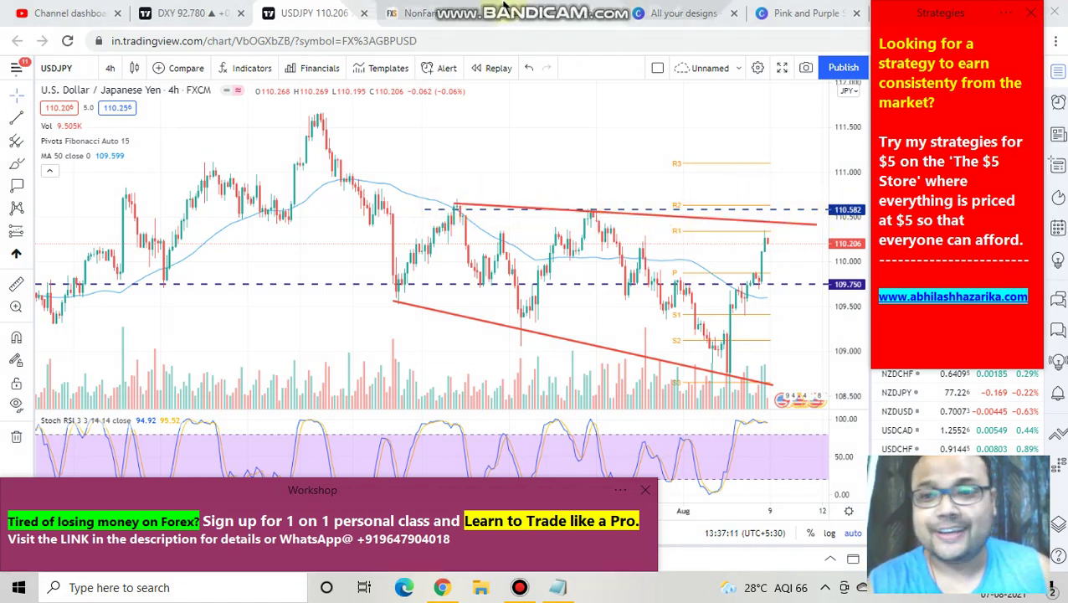
Trace the dashed 110.582 resistance line in black from the first July peak toward the latest candles.
click(682, 12)
drag(591, 211, 762, 208)
drag(444, 206, 599, 206)
Write 110.58 above the resistance line, circle it with a small arrow beneath, and clear the annotations.
mouse_move(600, 122)
mouse_down()
mouse_move(601, 159)
mouse_move(647, 122)
mouse_move(721, 100)
mouse_move(703, 130)
mouse_up()
click(671, 134)
drag(752, 101, 750, 102)
mouse_move(710, 159)
mouse_down()
mouse_move(803, 84)
mouse_move(572, 67)
mouse_move(545, 131)
mouse_move(644, 158)
mouse_move(718, 153)
mouse_up()
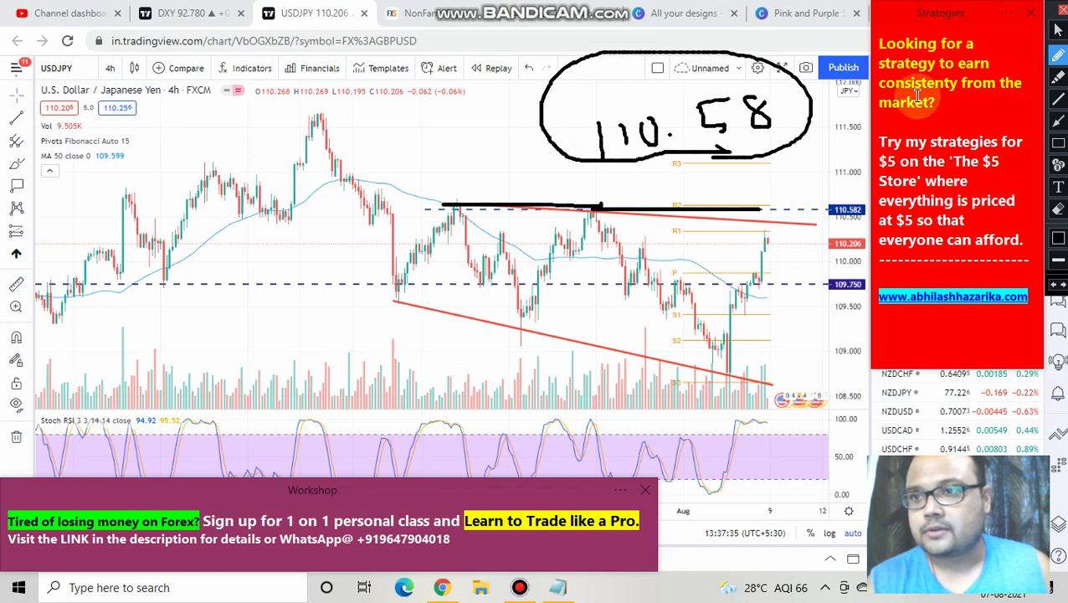
key(Escape)
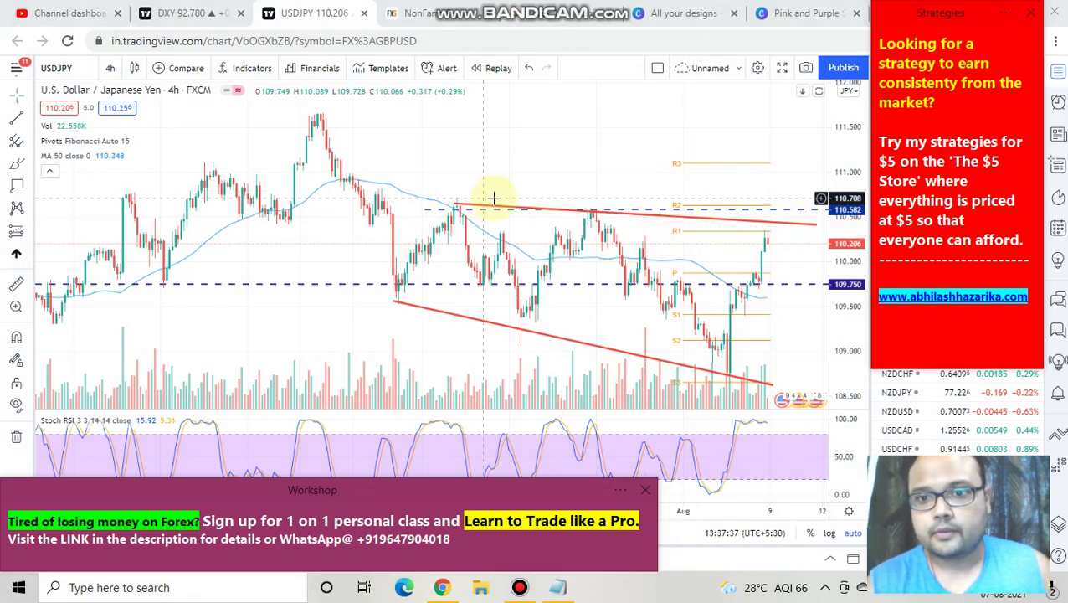
On a zoomed-out chart, circle both peaks at 110.582, draw a down arrow from the first and extend a line from the second.
drag(512, 208, 731, 7)
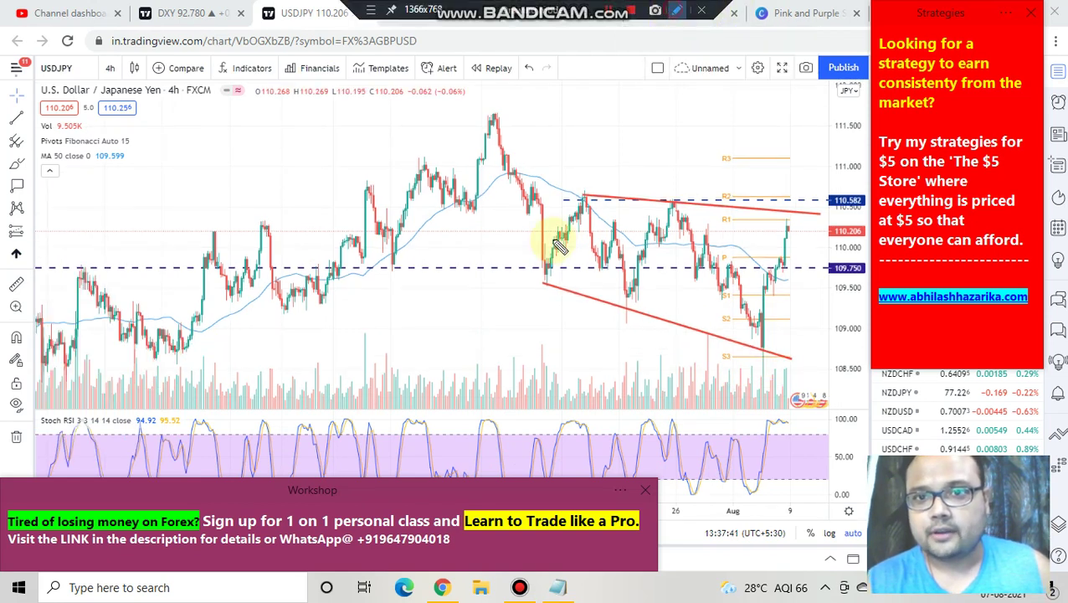
mouse_move(578, 188)
mouse_down()
mouse_move(574, 201)
mouse_move(586, 187)
mouse_up()
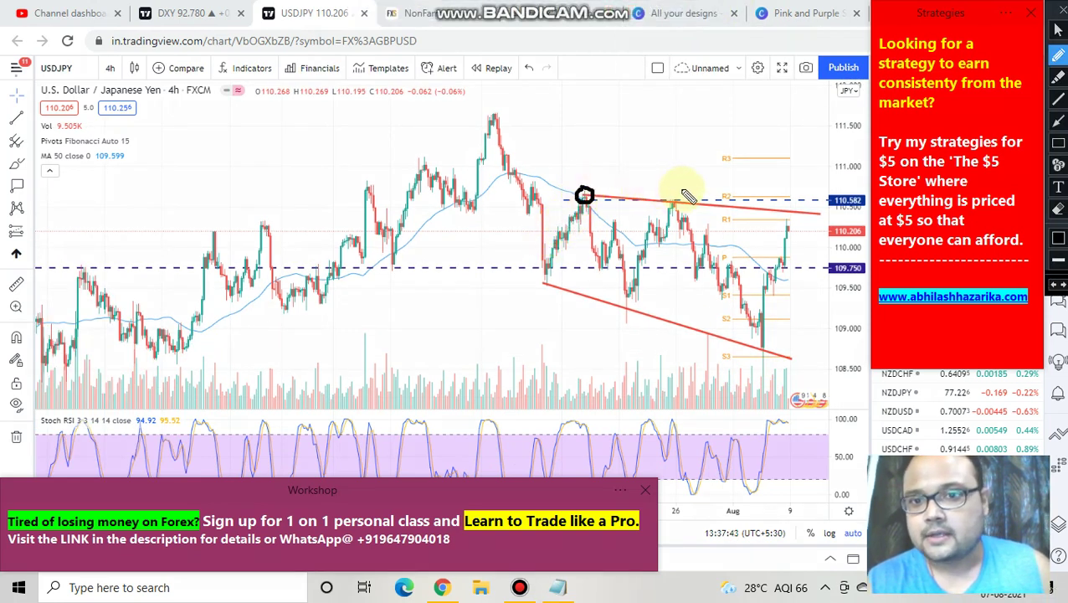
drag(670, 205, 676, 193)
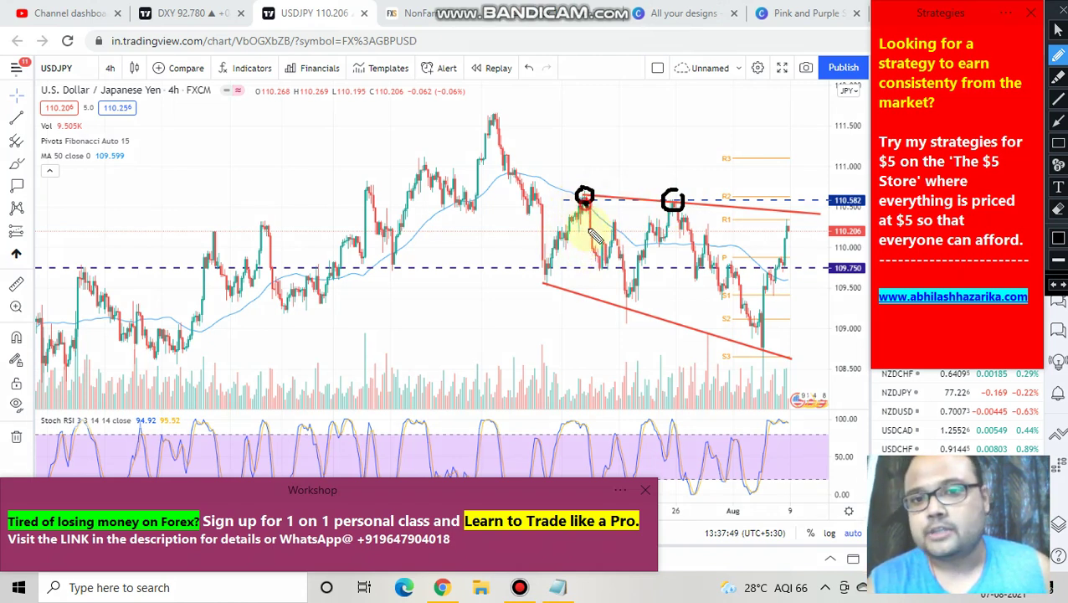
drag(583, 237, 596, 238)
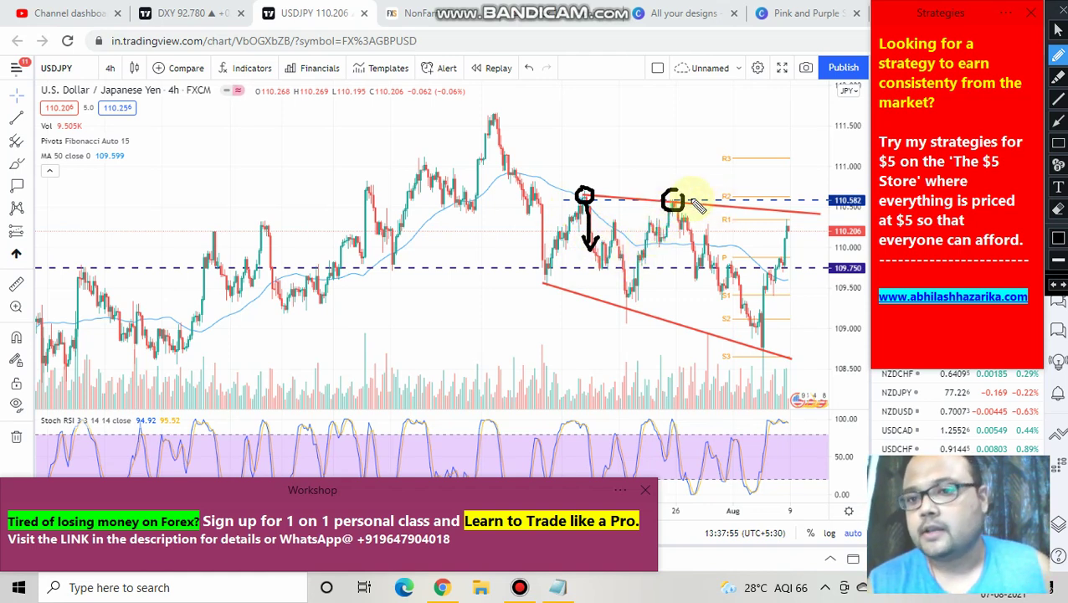
drag(680, 203, 831, 201)
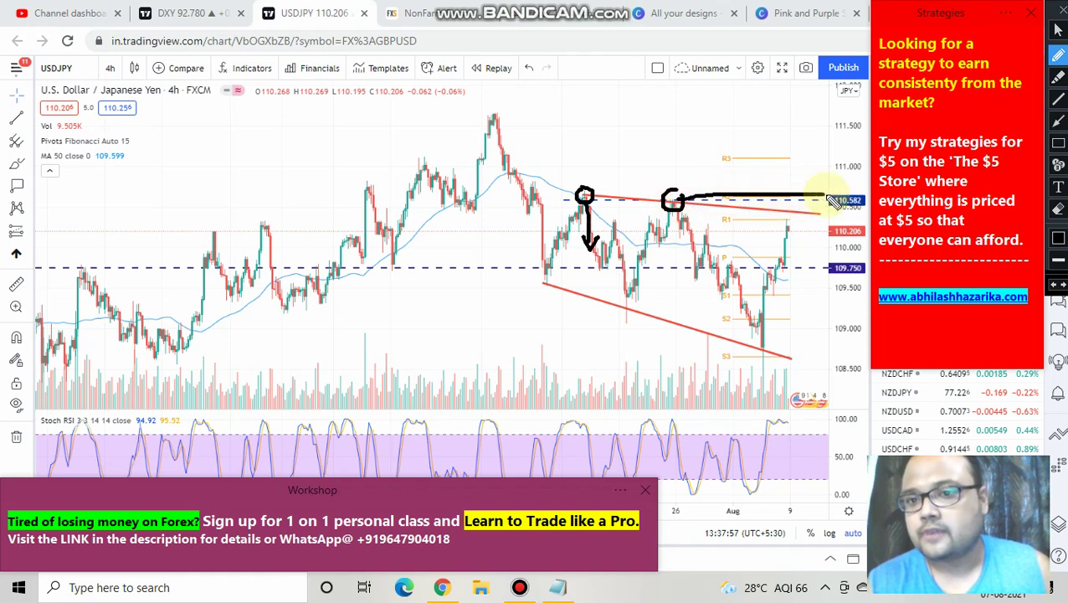
Mark the latest price with a short line, write SL below the 109.750 level plus notes beside it, and clear the annotations.
drag(784, 226, 818, 229)
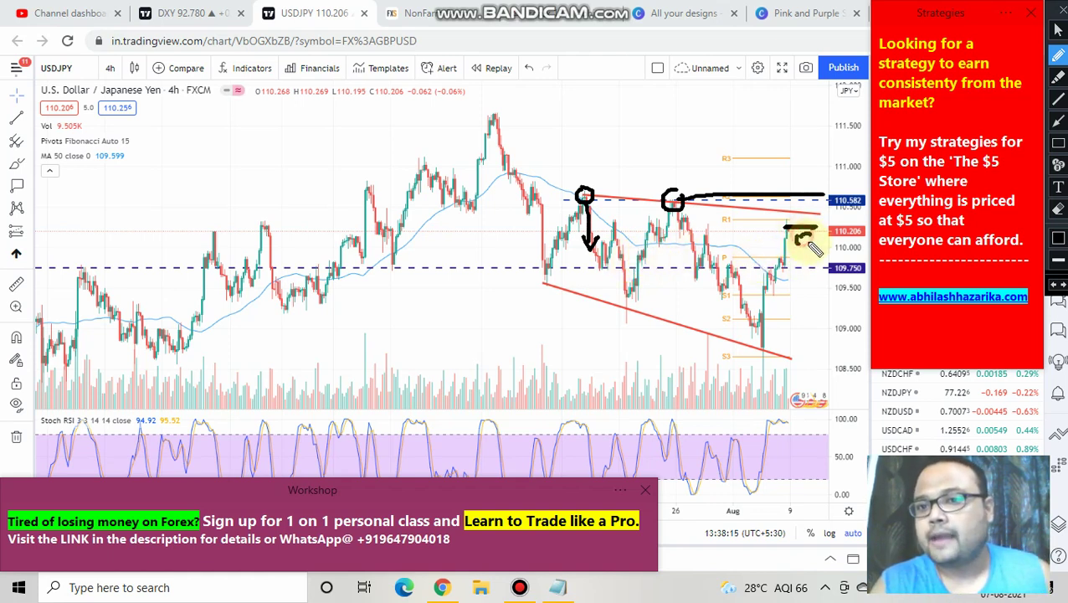
mouse_move(808, 287)
mouse_down()
mouse_move(798, 288)
mouse_move(823, 287)
mouse_up()
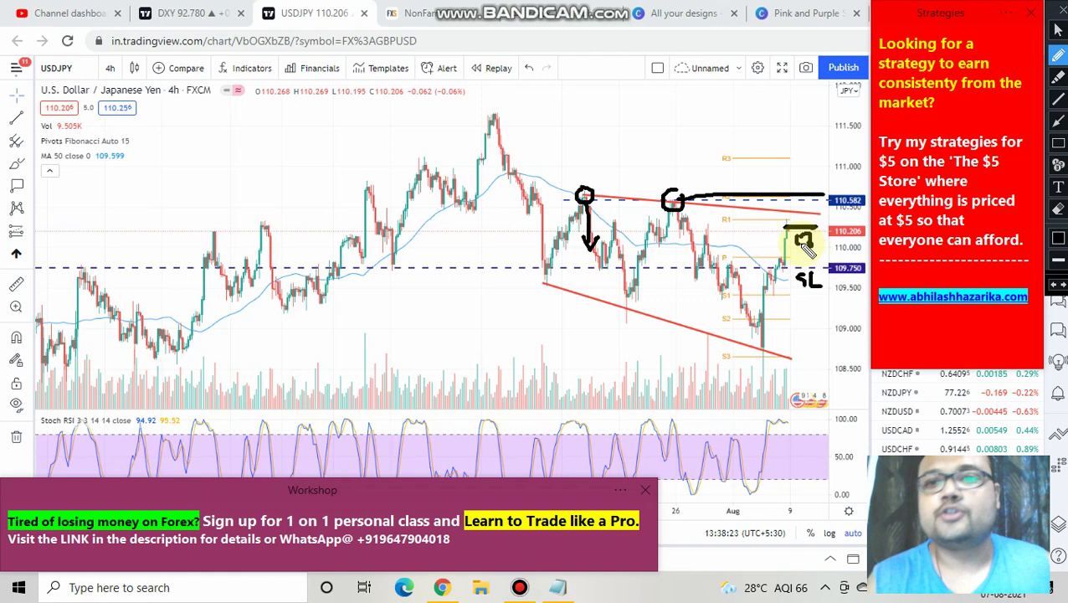
mouse_move(706, 223)
mouse_down()
mouse_move(706, 276)
mouse_move(739, 234)
mouse_move(768, 234)
mouse_move(792, 251)
mouse_up()
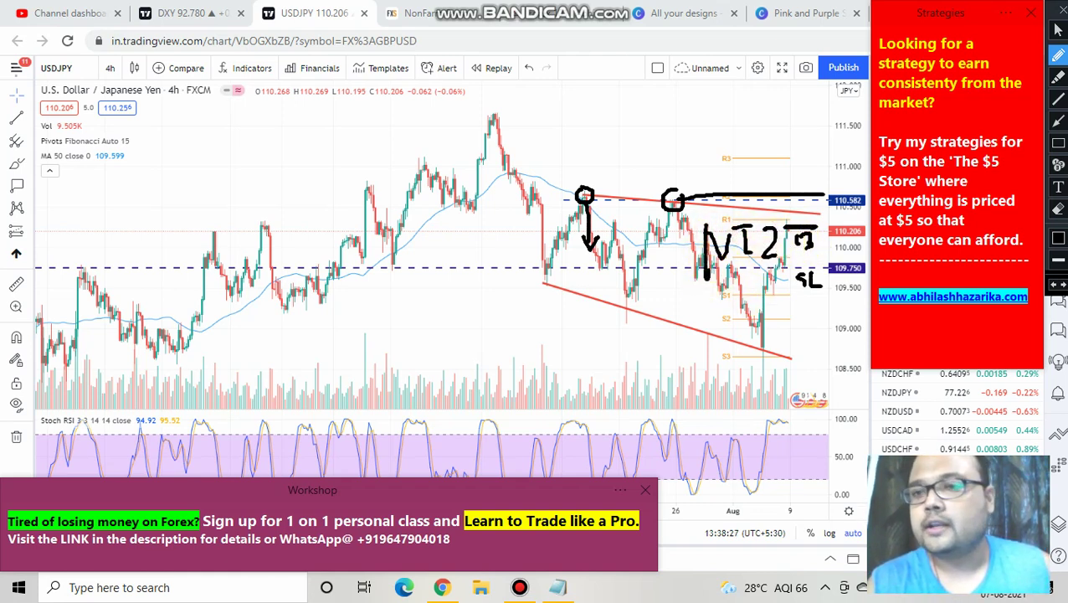
click(1064, 15)
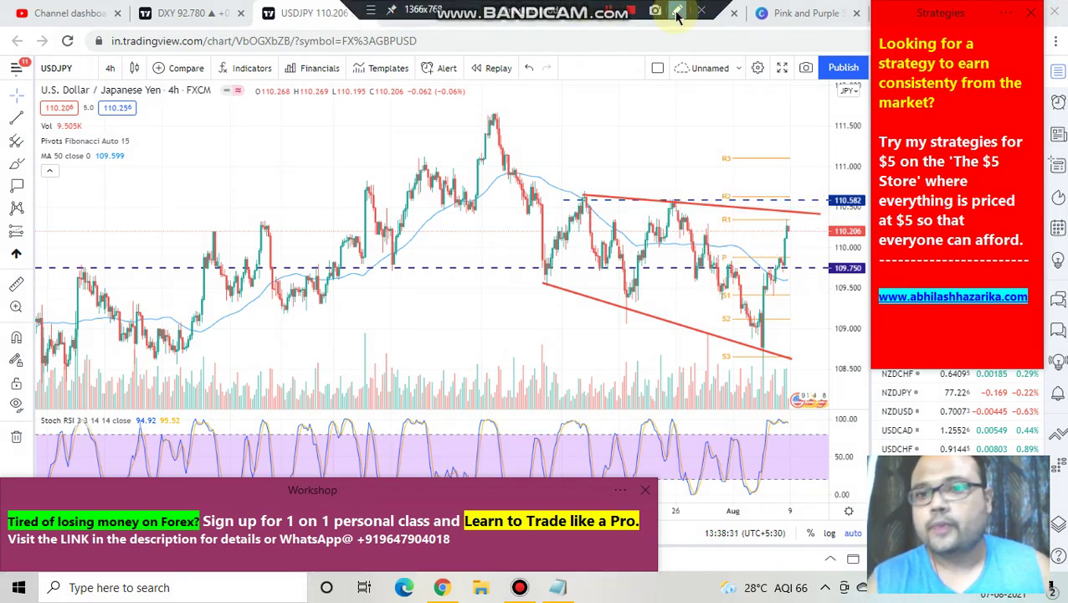
Sketch a decline from the latest candle, write and circle 109.75 there, trace the 109.750 support line, and clear the annotations.
click(677, 14)
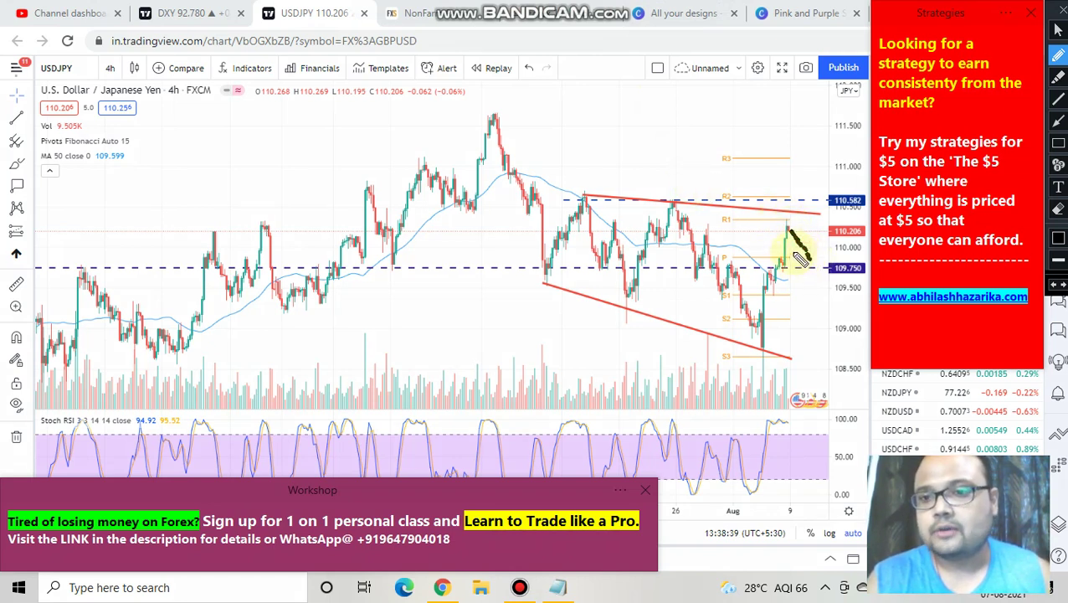
mouse_move(764, 269)
mouse_down()
mouse_move(829, 268)
mouse_move(782, 317)
mouse_move(799, 293)
mouse_move(835, 281)
mouse_move(871, 297)
mouse_move(816, 322)
mouse_move(867, 268)
mouse_move(778, 288)
mouse_move(813, 311)
mouse_up()
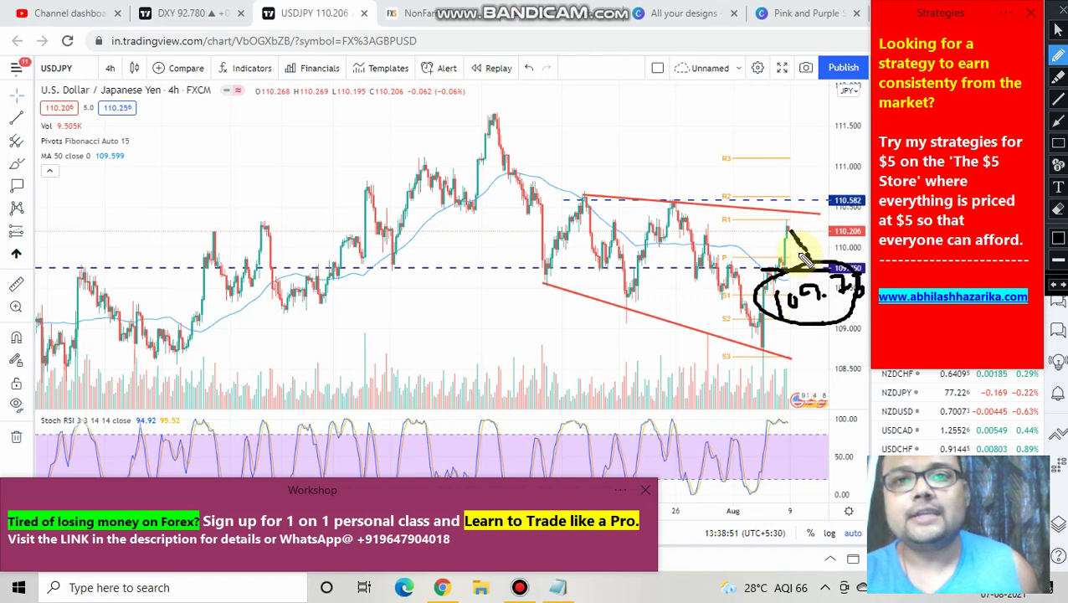
drag(475, 273, 787, 269)
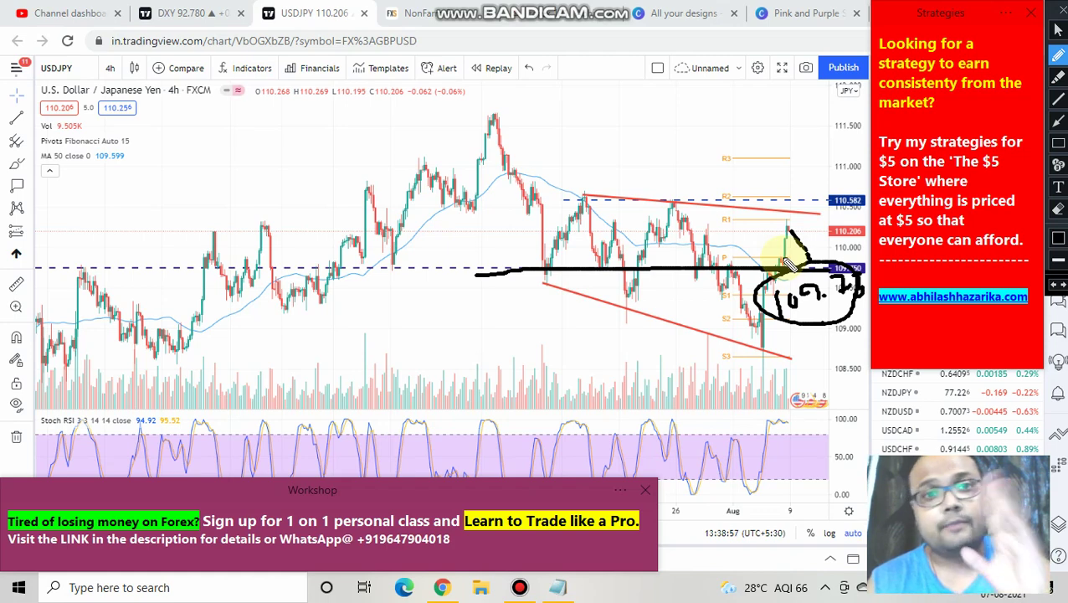
click(1056, 29)
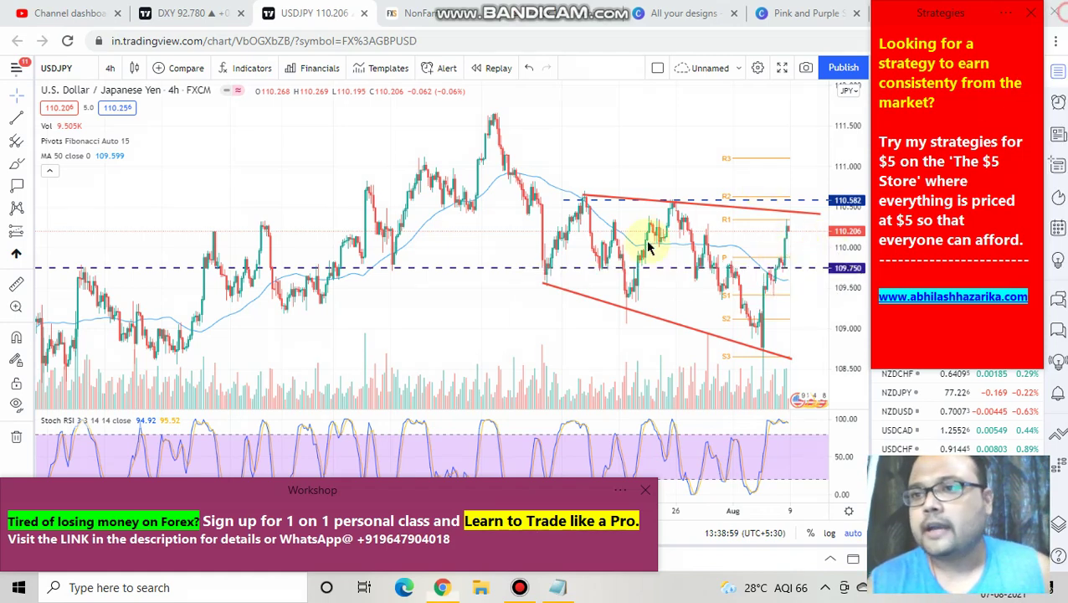
On a zoomed-in chart, trace the 110.582 resistance above the latest candles and write 110.58 over it.
scroll(589, 216, up, 5)
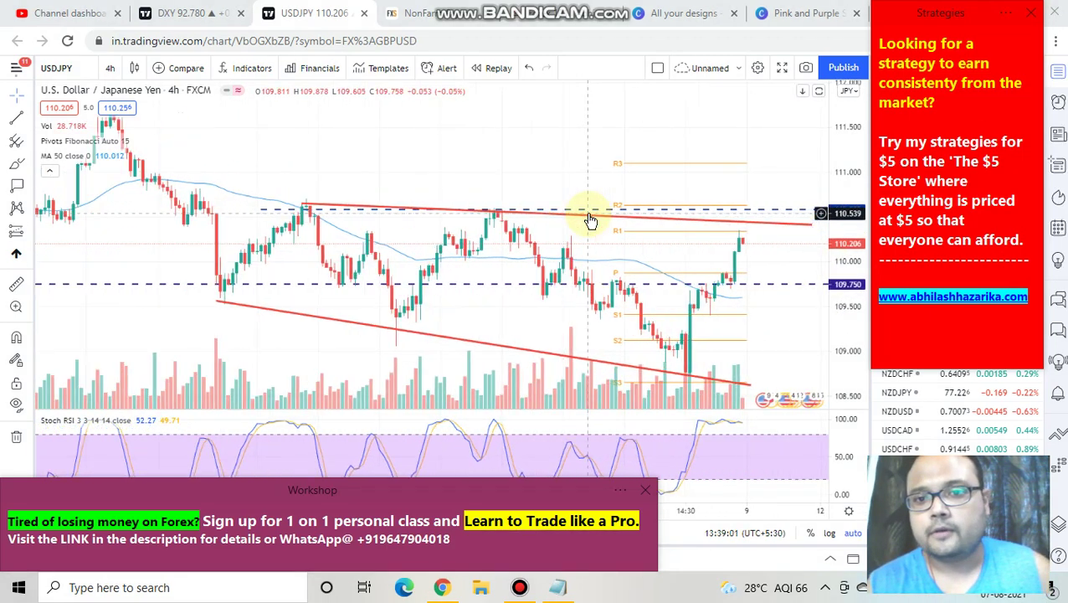
scroll(590, 220, up, 3)
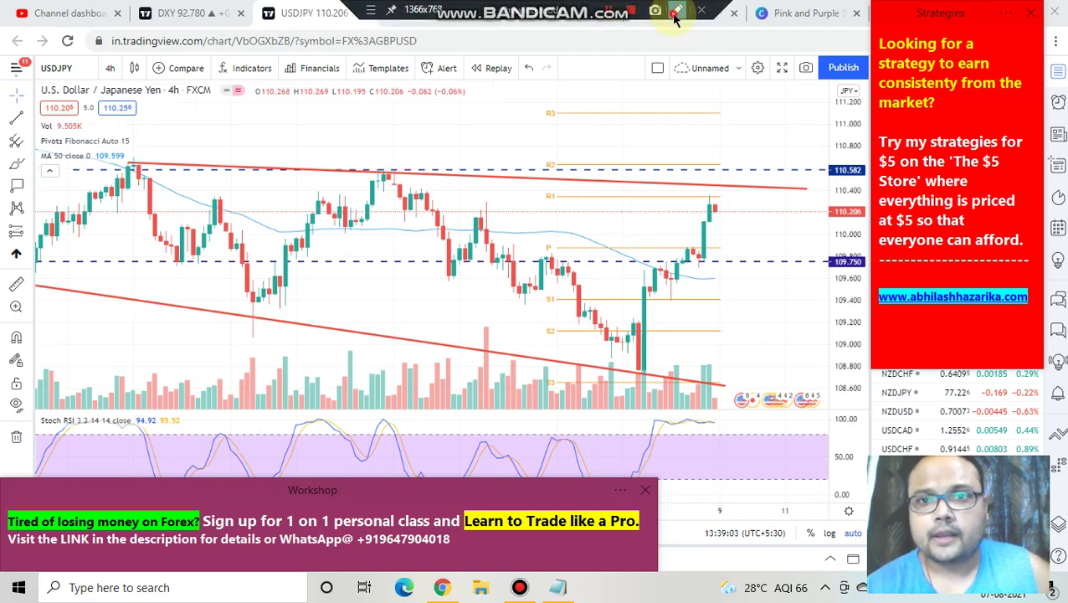
click(677, 18)
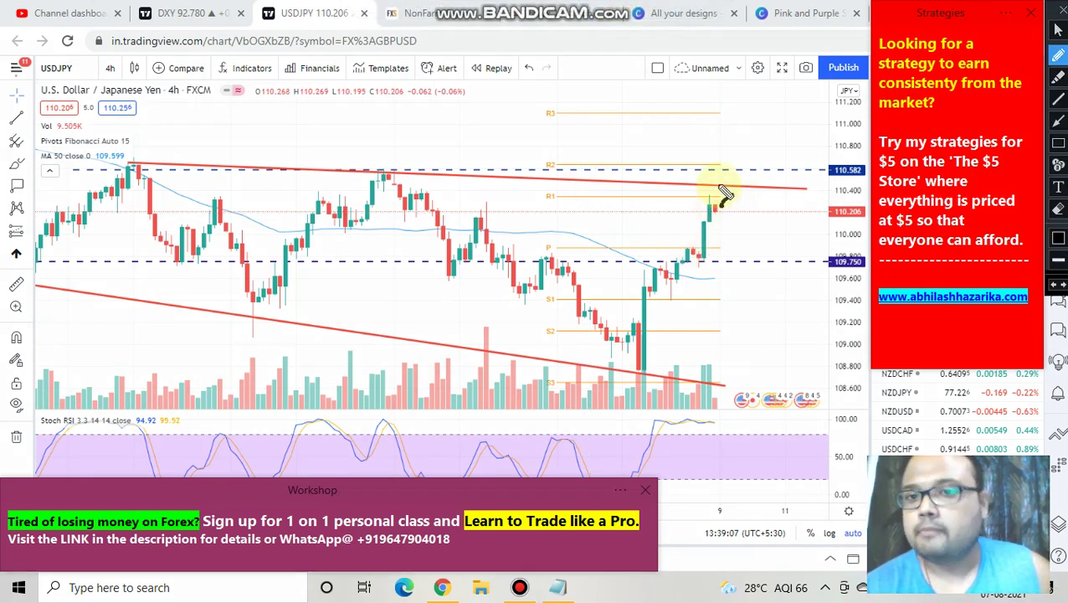
drag(670, 168, 787, 176)
drag(601, 87, 614, 127)
mouse_move(634, 90)
mouse_down()
mouse_move(635, 124)
mouse_move(653, 122)
mouse_up()
click(668, 106)
mouse_move(725, 72)
mouse_down()
mouse_move(708, 94)
mouse_move(713, 118)
mouse_up()
drag(760, 92, 756, 107)
Write 110.55 beneath the 110.58 note and enclose both numbers in a large circle.
drag(607, 156, 616, 199)
drag(638, 163, 644, 173)
drag(586, 155, 601, 201)
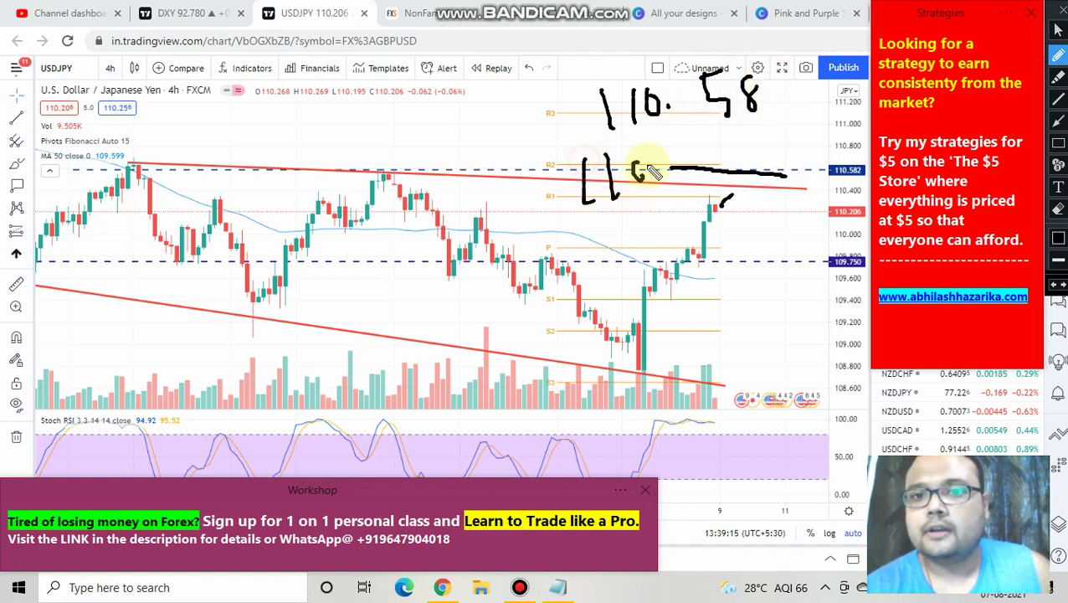
drag(656, 170, 670, 167)
mouse_move(682, 136)
mouse_down()
mouse_move(680, 171)
mouse_move(728, 126)
mouse_up()
mouse_move(716, 133)
mouse_down()
mouse_move(727, 144)
mouse_move(712, 173)
mouse_up()
mouse_move(711, 63)
mouse_down()
mouse_move(449, 146)
mouse_move(829, 122)
mouse_move(683, 59)
mouse_up()
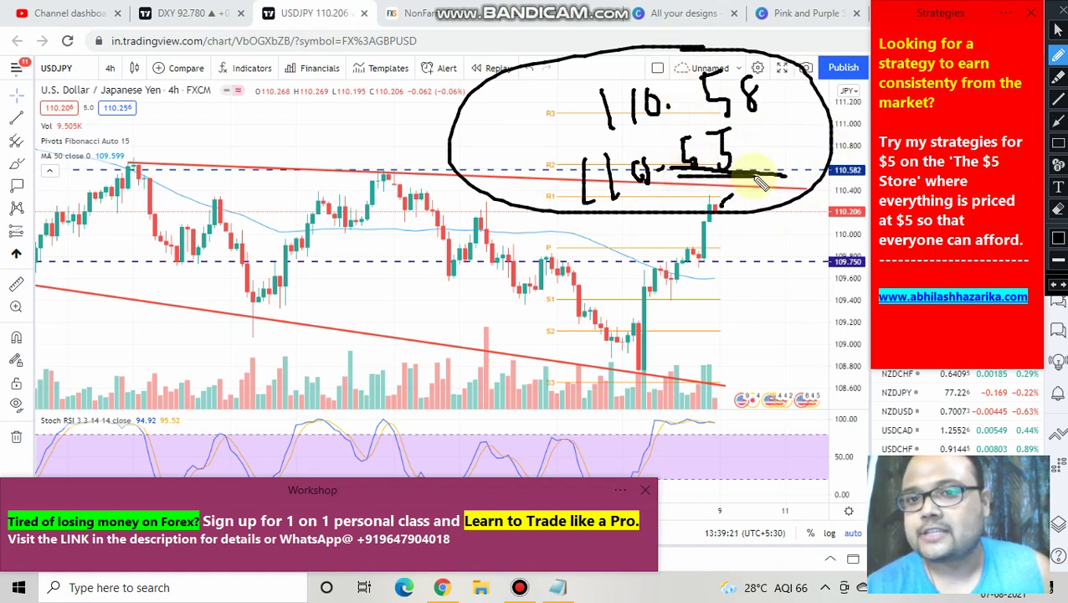
Extend the black resistance line back to the second peak, box that peak, circle the lower high after it, and clear the annotations.
drag(758, 173, 417, 172)
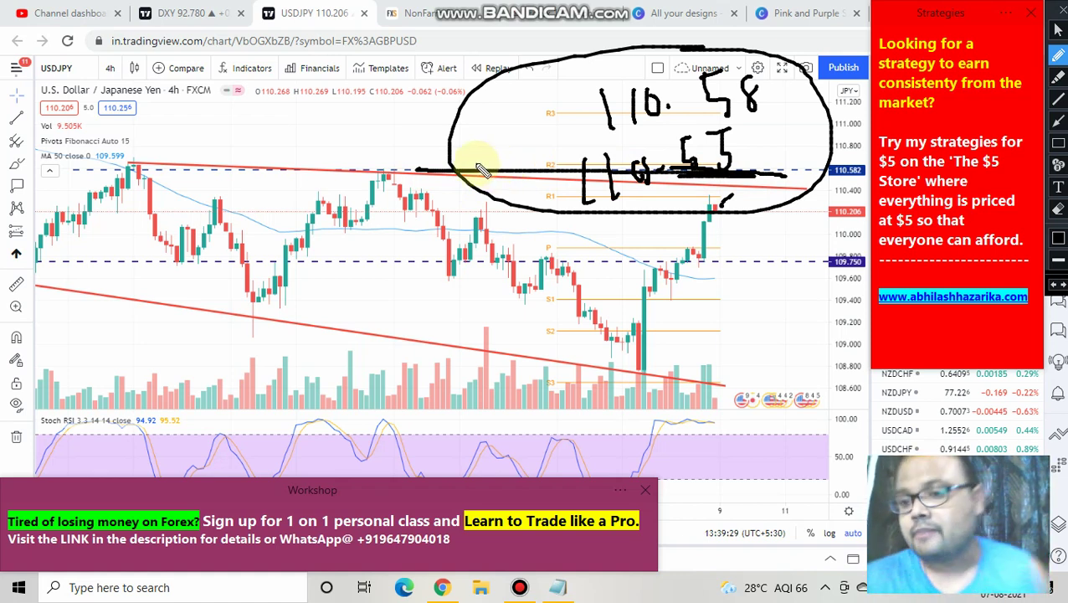
mouse_move(371, 90)
mouse_down()
mouse_move(377, 147)
mouse_move(356, 153)
mouse_move(353, 191)
mouse_move(404, 168)
mouse_move(413, 214)
mouse_up()
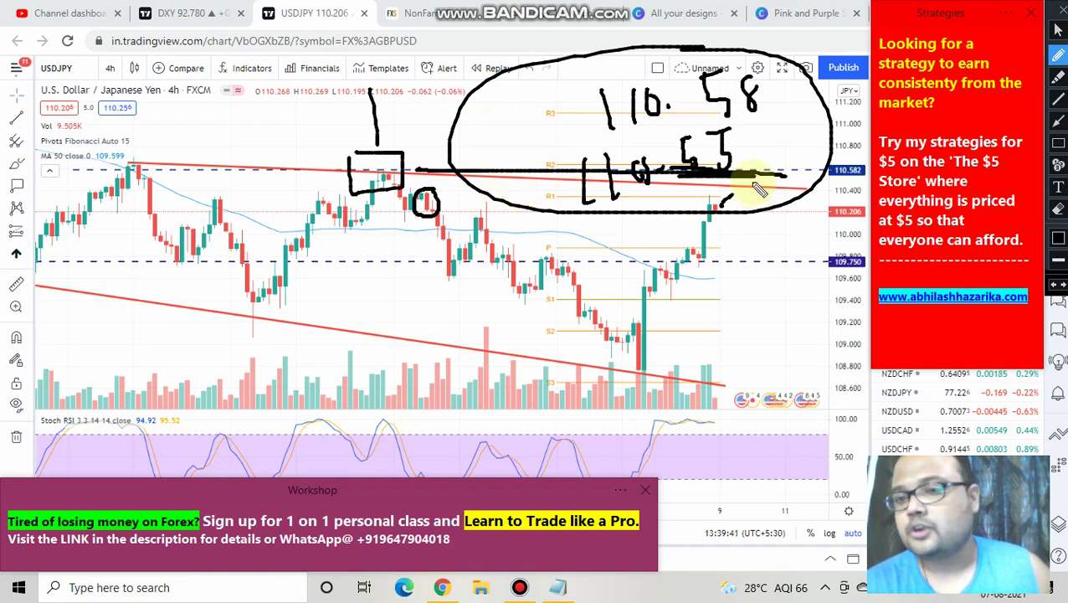
mouse_move(615, 6)
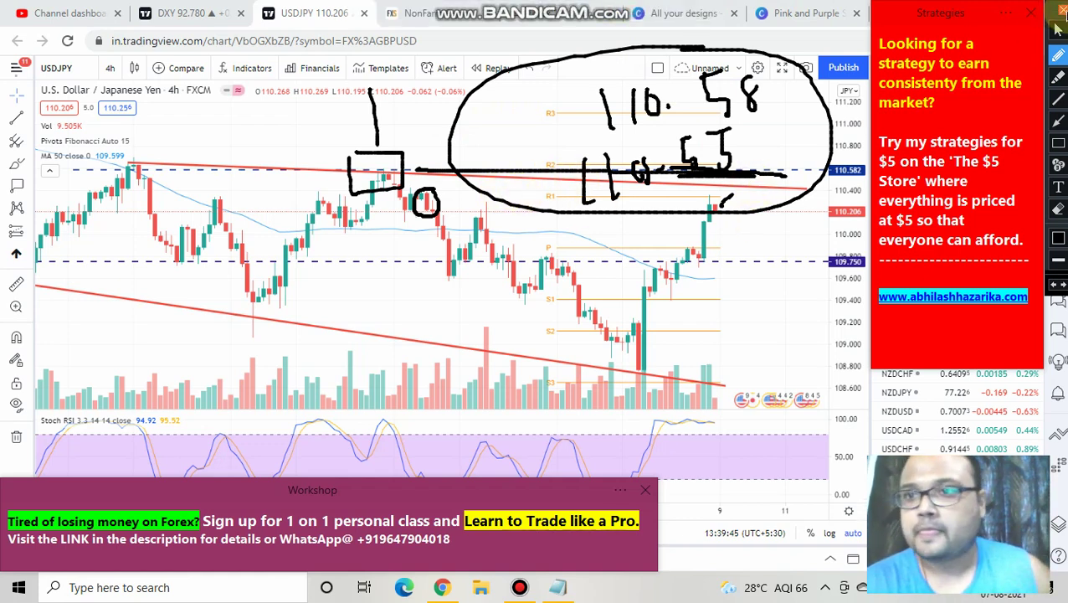
click(1056, 29)
Draw a downward-curving arc from the latest candle under the upper trendline, circle the trendline's two peaks, and clear the annotations.
scroll(484, 245, up, 5)
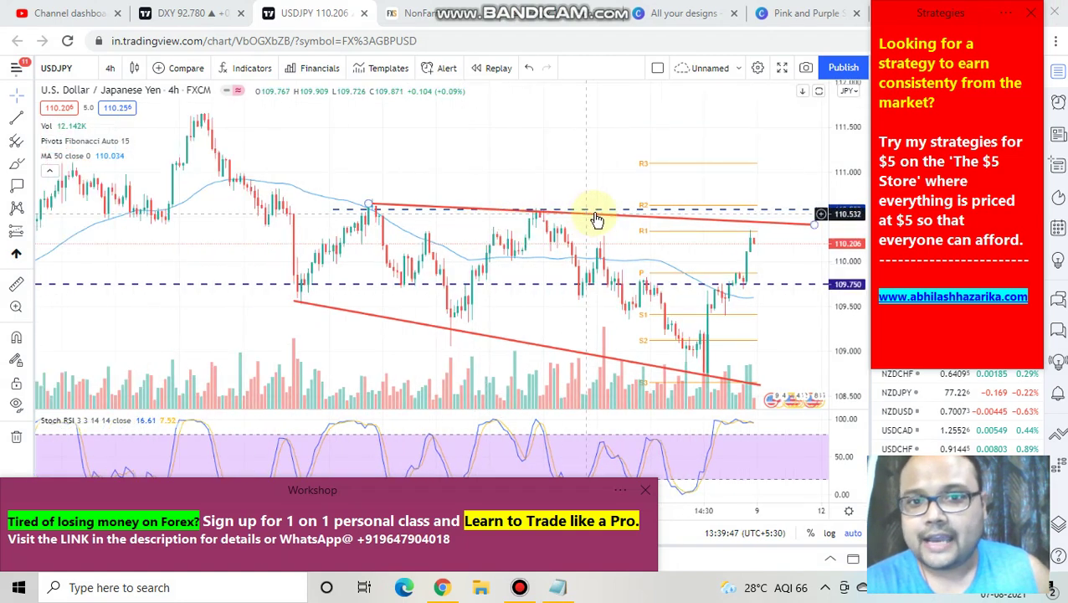
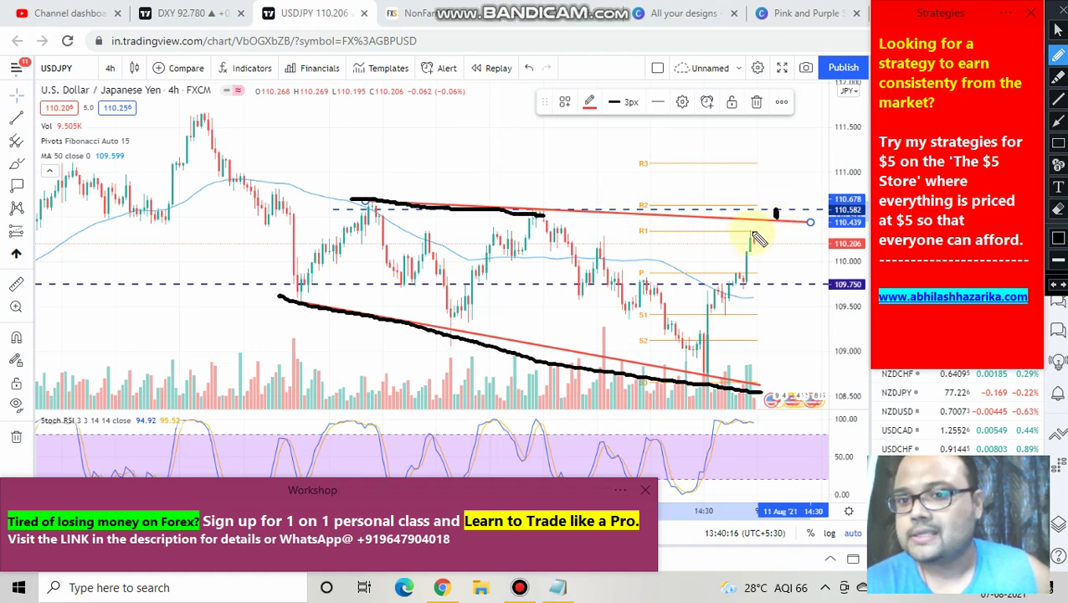
mouse_move(755, 234)
mouse_down()
mouse_move(766, 222)
mouse_move(778, 243)
mouse_up()
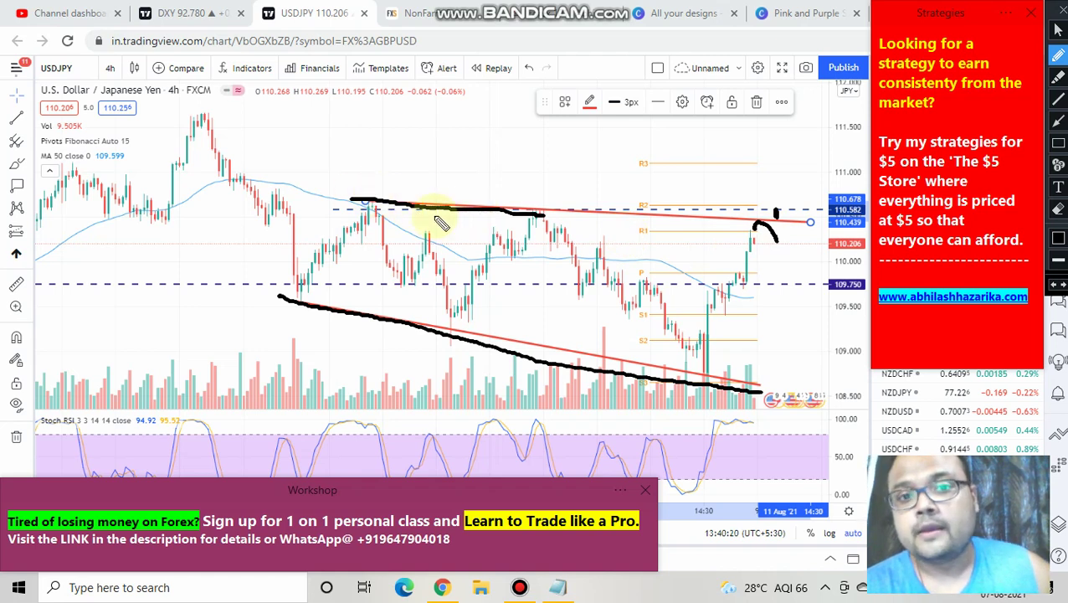
mouse_move(377, 181)
mouse_down()
mouse_move(353, 202)
mouse_move(382, 201)
mouse_move(376, 180)
mouse_up()
mouse_move(508, 212)
mouse_down()
mouse_move(545, 216)
mouse_move(534, 219)
mouse_move(537, 210)
mouse_up()
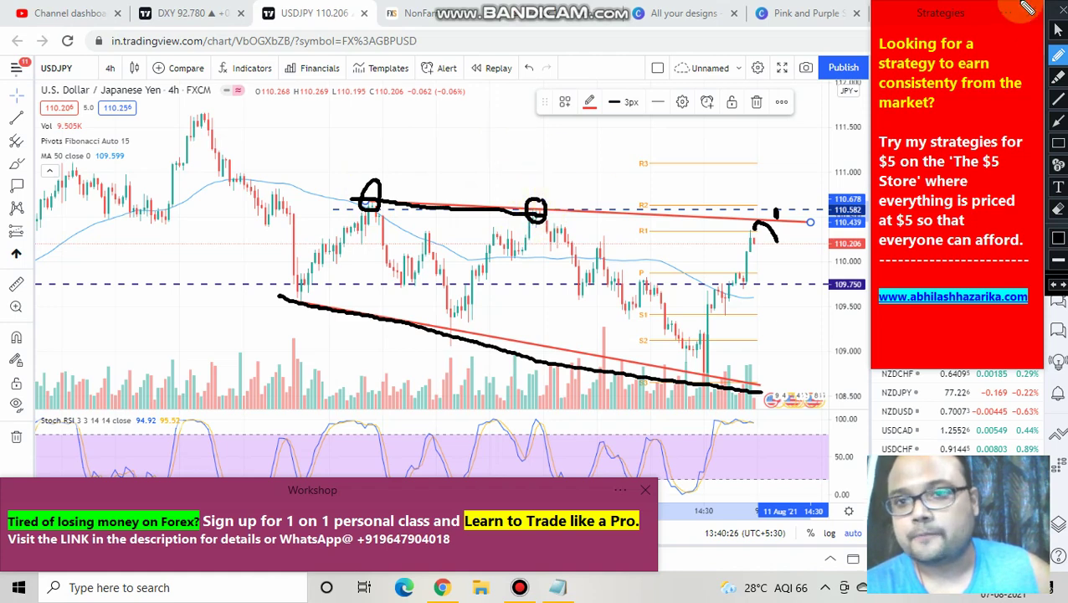
click(1059, 29)
Move the upper red trendline's starting point onto the high of the first peak.
scroll(369, 186, up, 3)
drag(342, 192, 709, 222)
drag(202, 169, 228, 169)
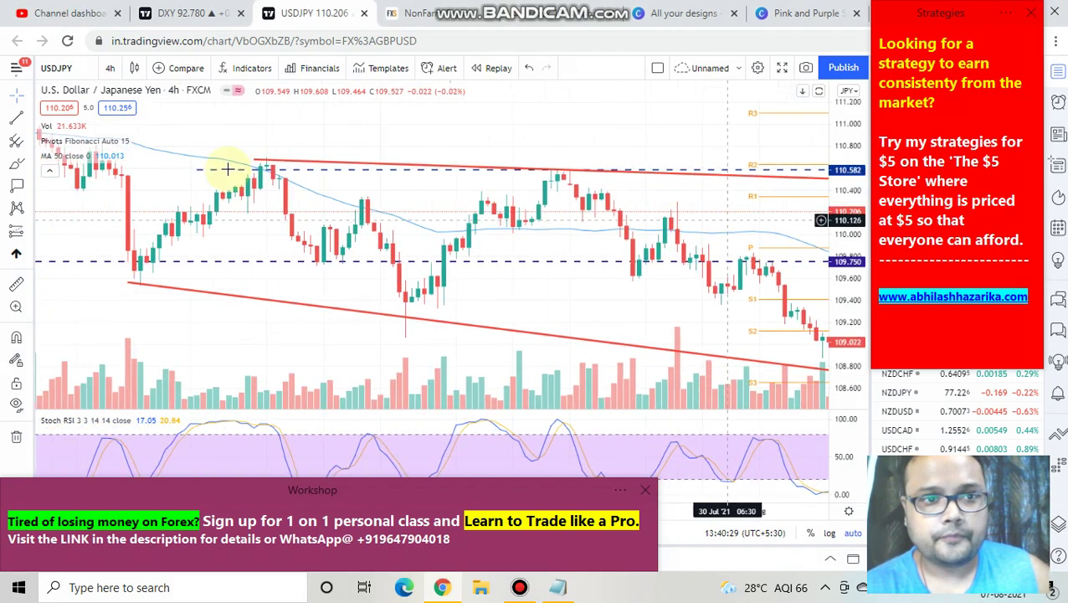
click(256, 162)
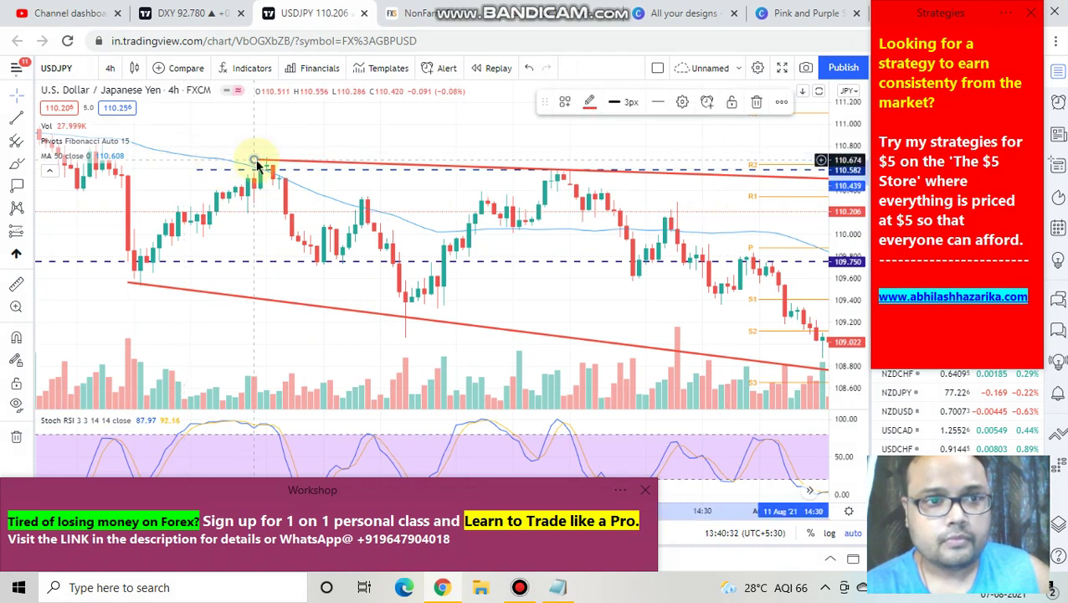
drag(256, 162, 261, 157)
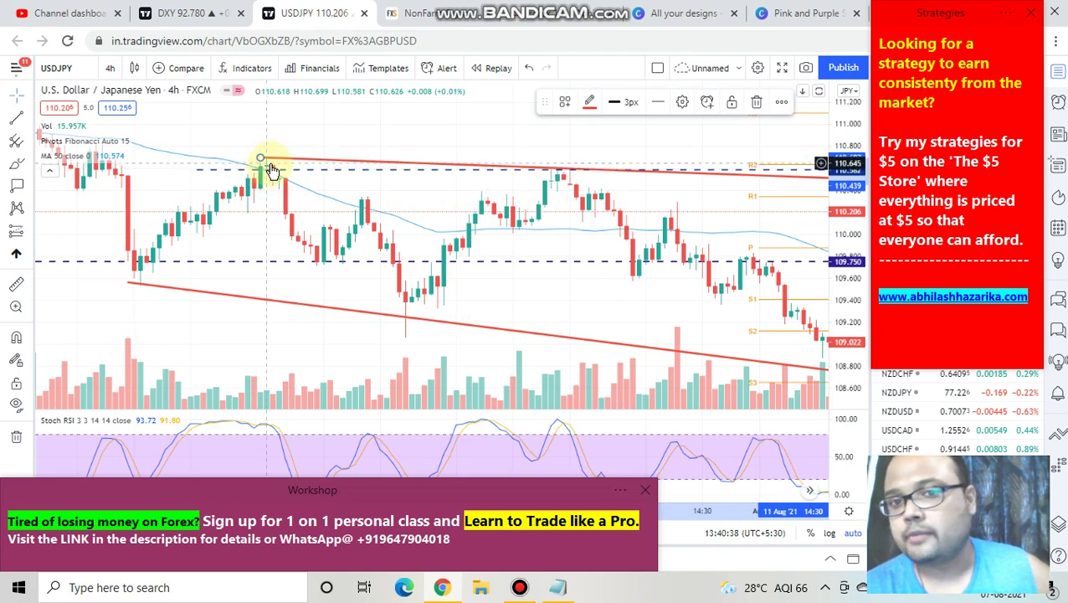
Trace the 110.582 resistance above the latest candles in black and draw a downward-curving arc beneath it.
drag(495, 178, 625, 207)
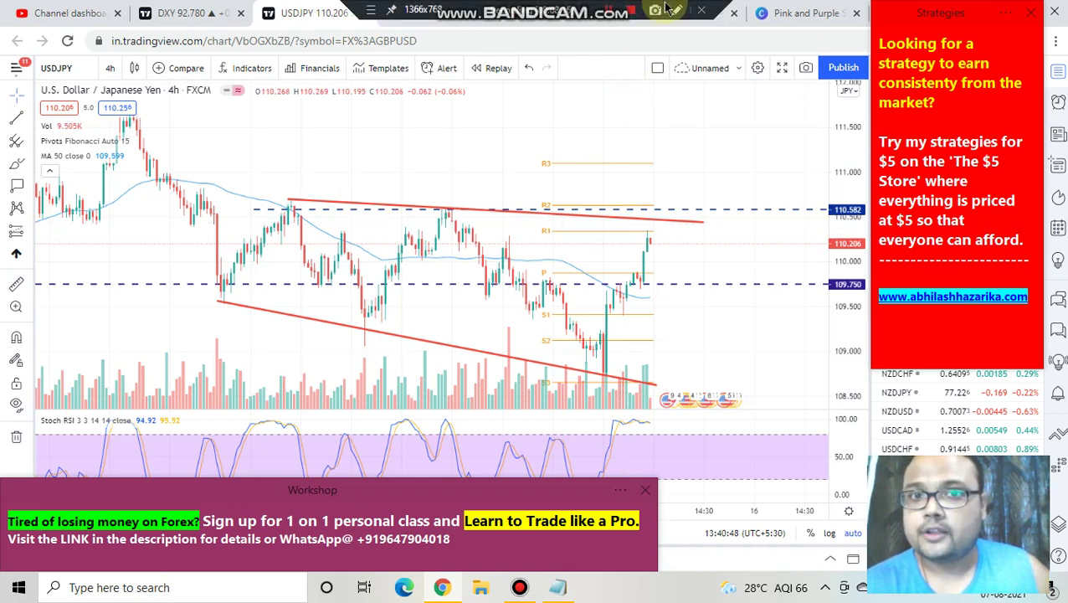
key(ctrl+shift+p)
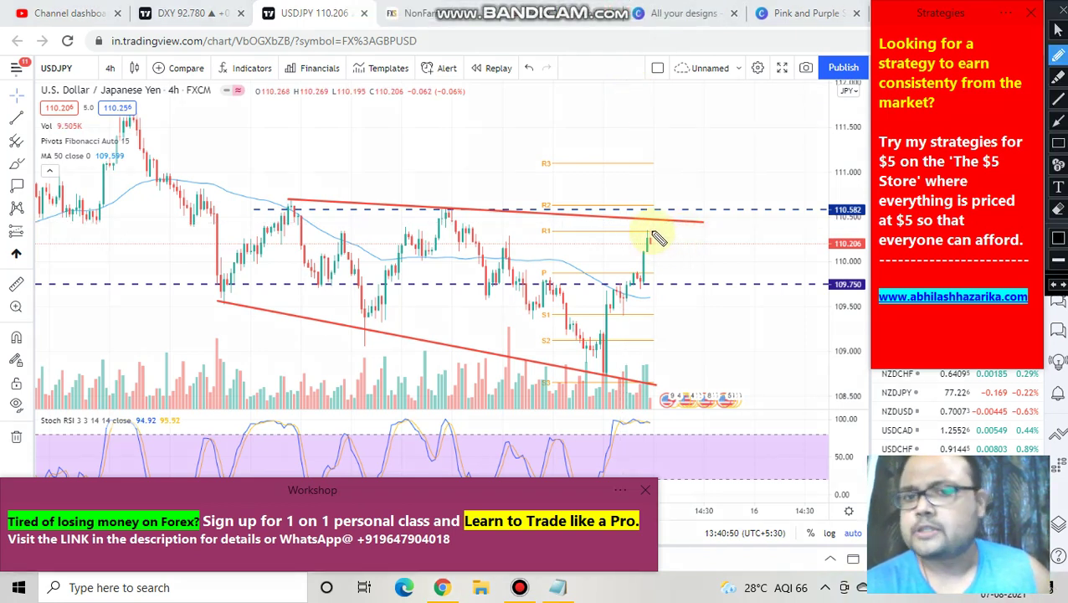
drag(632, 209, 738, 208)
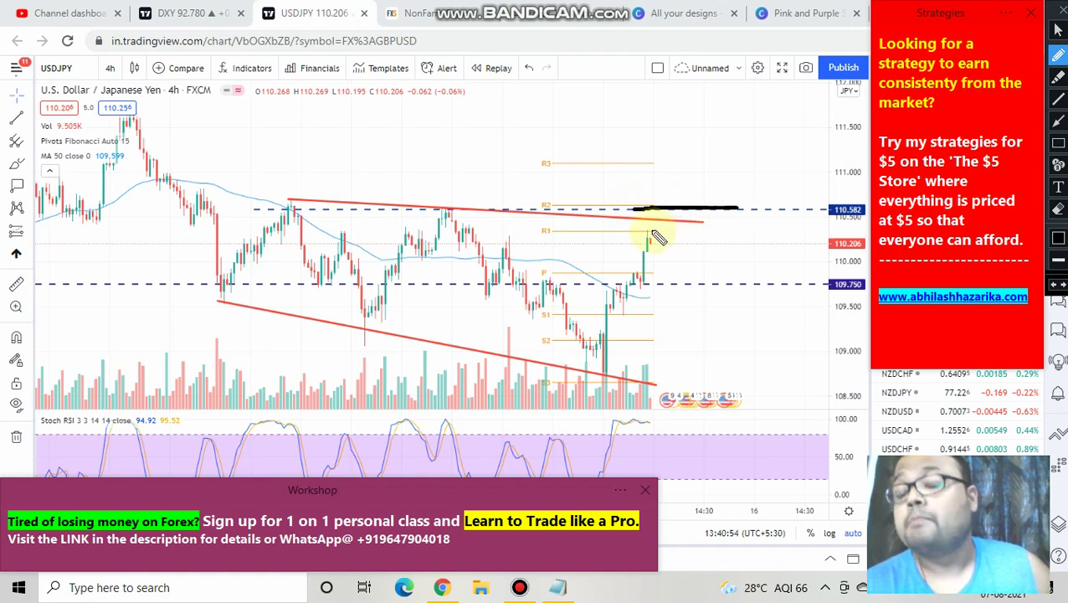
mouse_move(651, 228)
mouse_down()
mouse_move(675, 223)
mouse_move(686, 235)
mouse_up()
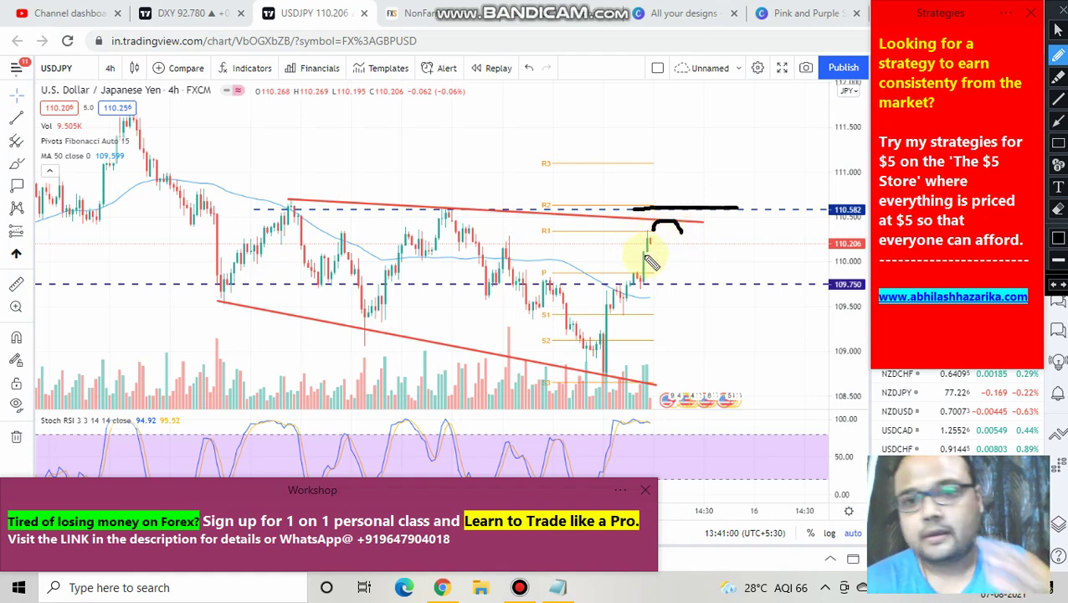
drag(591, 209, 666, 209)
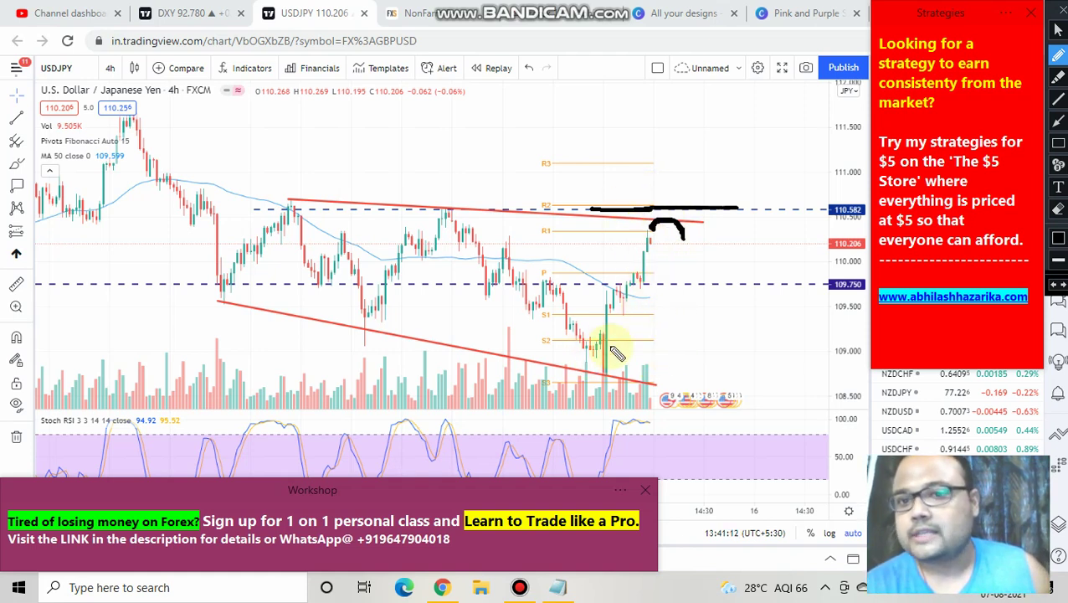
Write circled numbers 1 at the 109.750 support, 2 at the lower trendline and 3 at the 110.582 resistance, then clear the annotations.
mouse_move(720, 293)
mouse_down()
mouse_move(720, 268)
mouse_move(740, 279)
mouse_move(719, 262)
mouse_up()
mouse_move(670, 374)
mouse_down()
mouse_move(667, 402)
mouse_move(708, 417)
mouse_move(670, 342)
mouse_up()
mouse_move(768, 194)
mouse_down()
mouse_move(792, 211)
mouse_move(791, 239)
mouse_move(772, 171)
mouse_up()
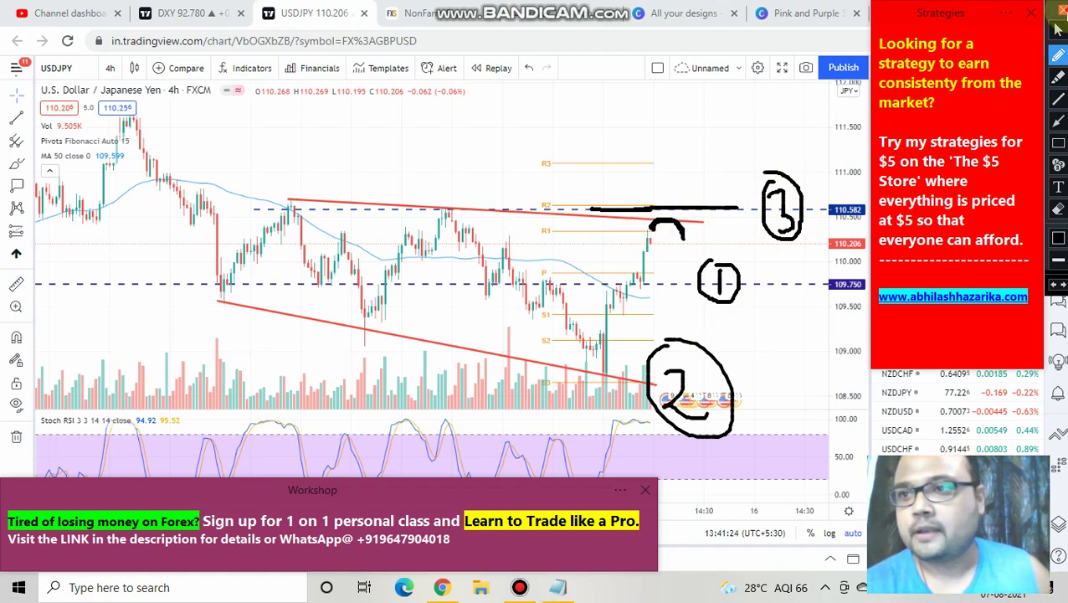
click(1057, 26)
On the Forex Sentiment page, write a circled 70% over the Community Outlook table, clear it, and return to the USDJPY chart.
click(575, 8)
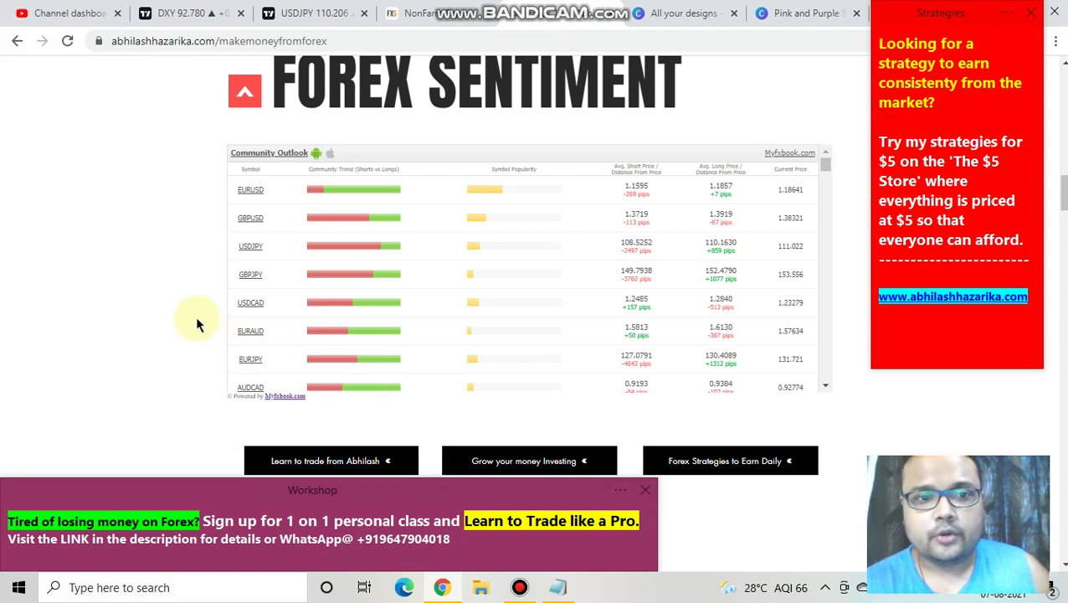
mouse_move(405, 257)
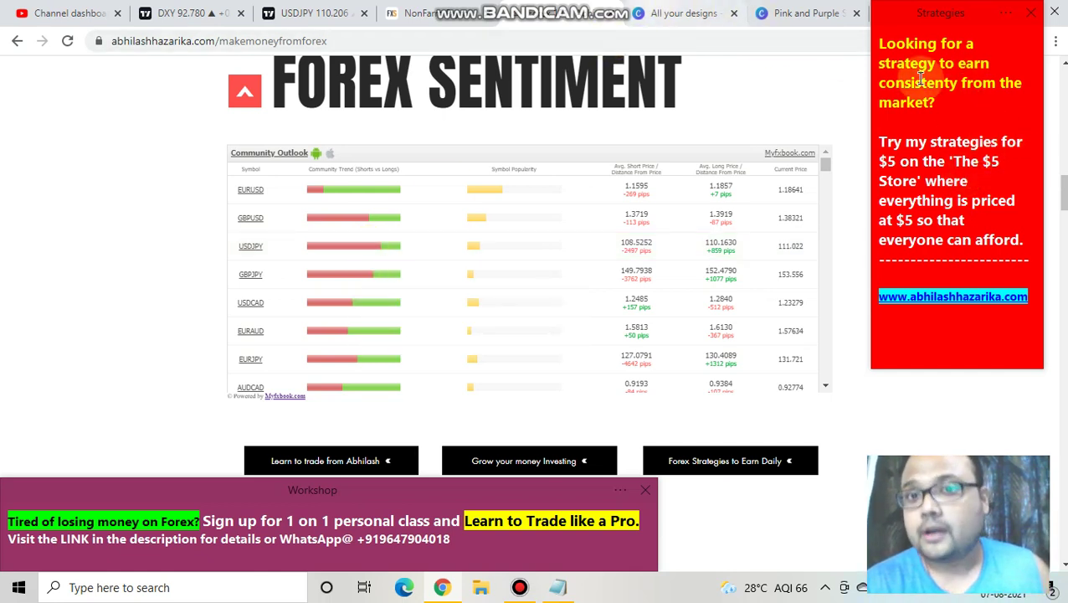
click(677, 10)
mouse_move(601, 158)
mouse_down()
mouse_move(611, 176)
mouse_move(640, 188)
mouse_move(689, 127)
mouse_move(579, 226)
mouse_move(723, 211)
mouse_move(694, 134)
mouse_up()
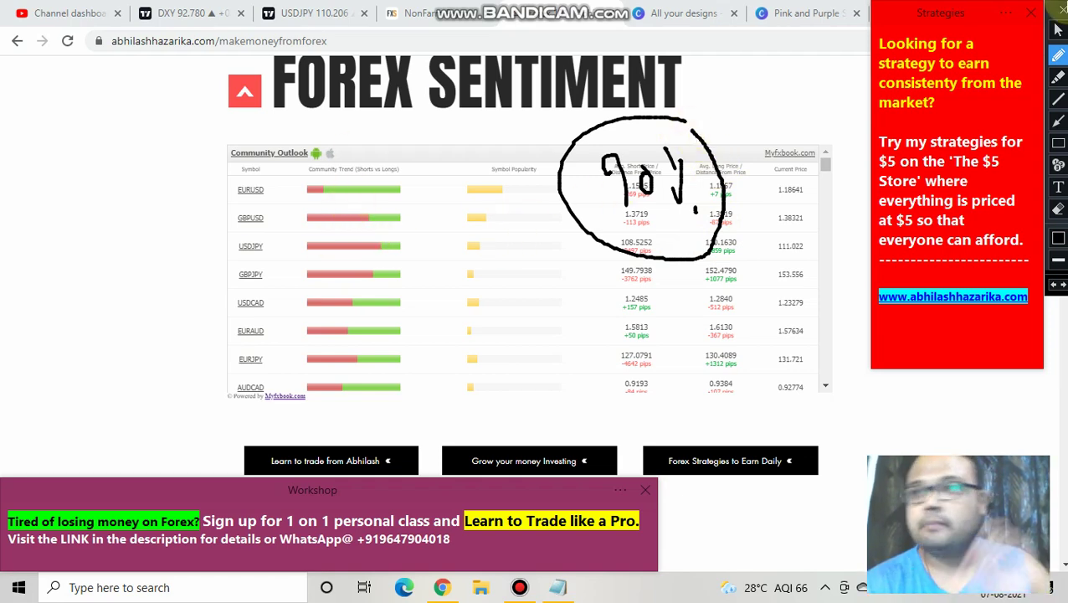
click(1058, 29)
click(310, 12)
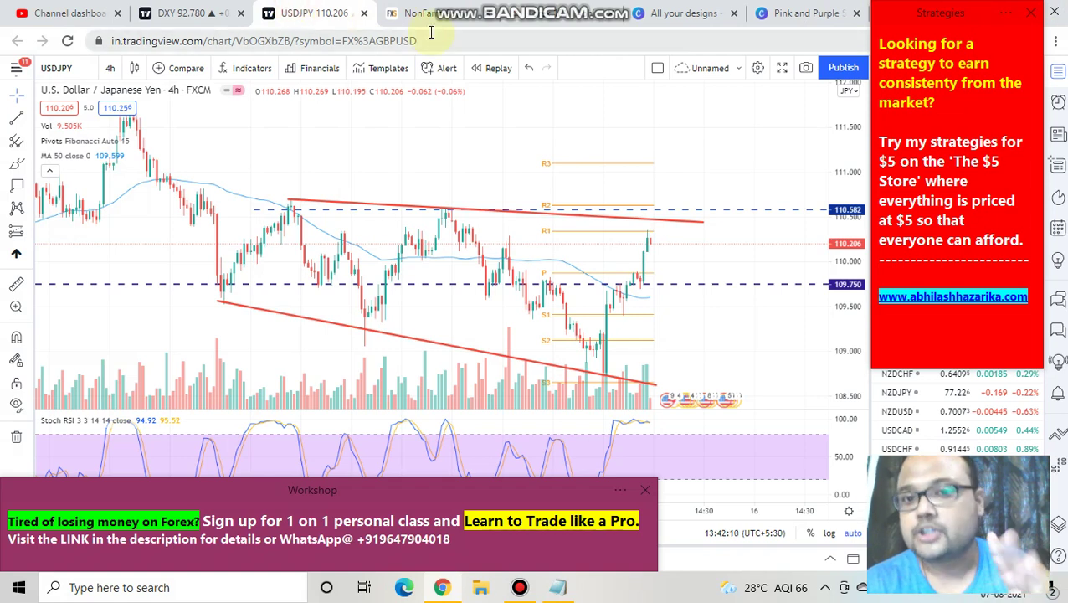